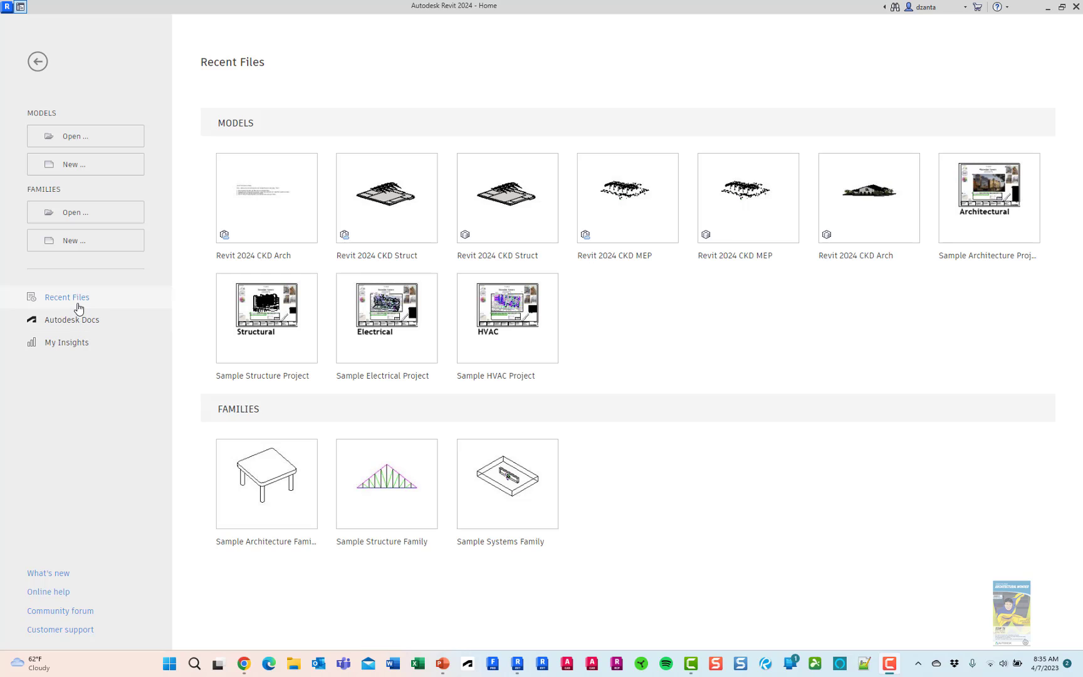
# Step: Look at the My Insights usage page, return to the recent files and go back to the open architectural model
pyautogui.click(65, 344)
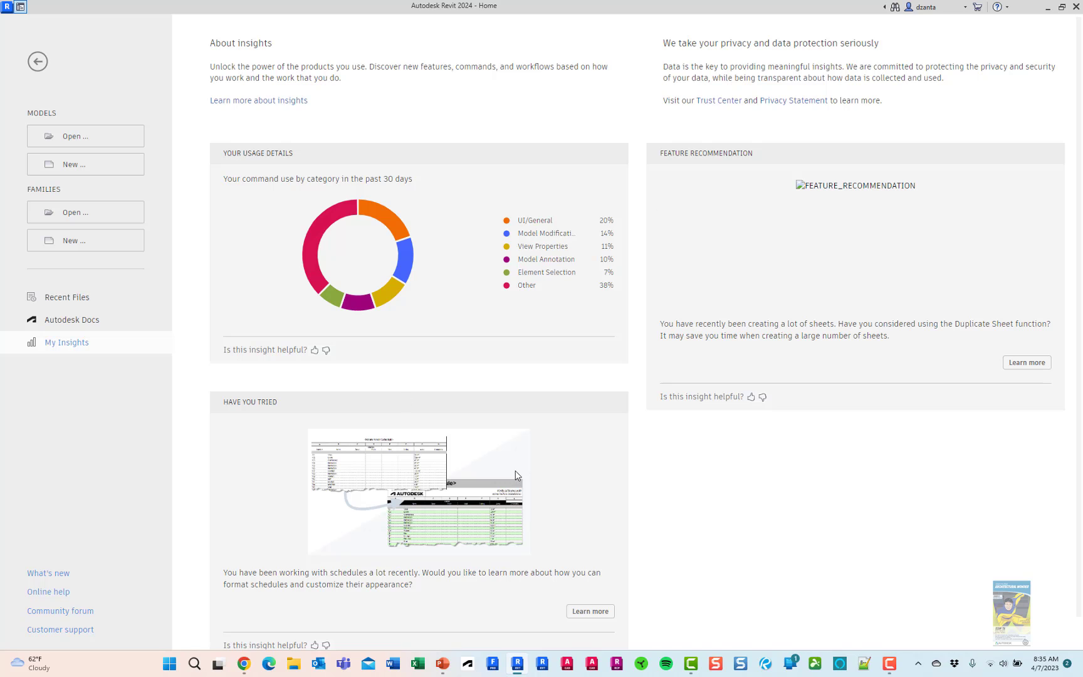
pyautogui.click(70, 301)
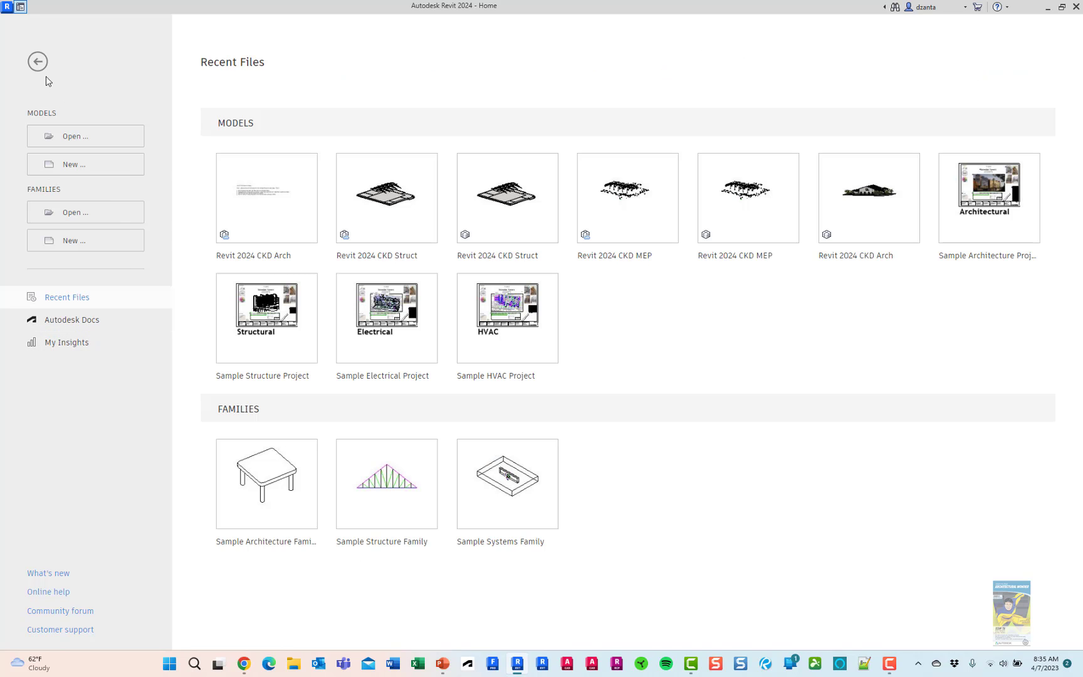
pyautogui.click(38, 61)
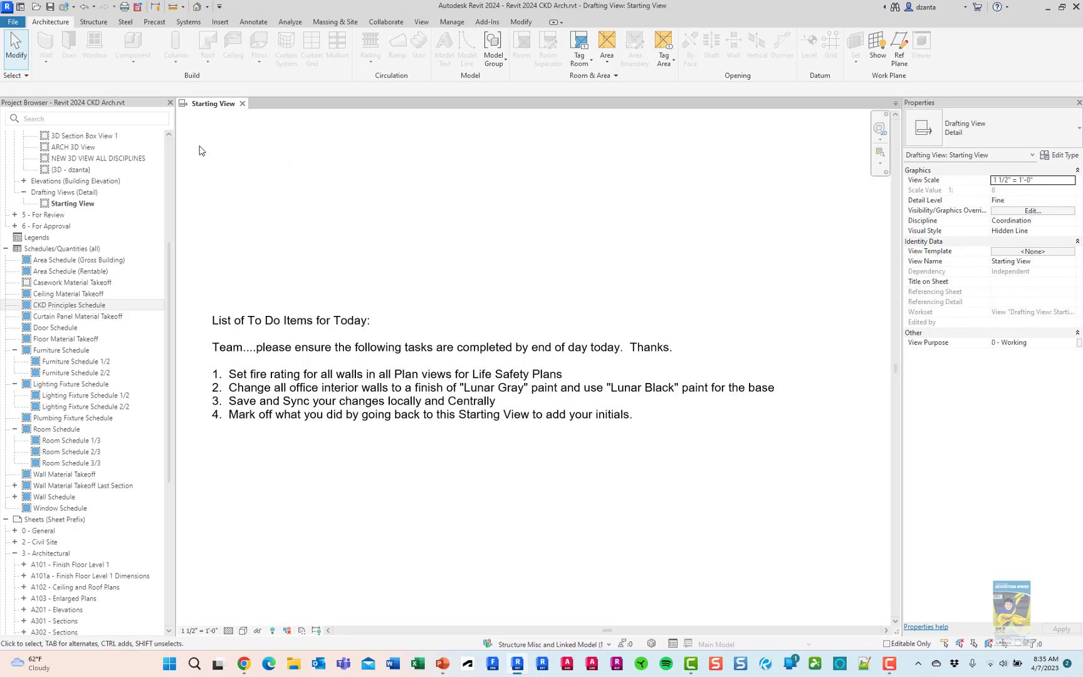
# Step: Open the user's default 3D view from the Working views, dismissing the synchronization reminder, and reset the view to its home orientation
pyautogui.scroll(6, 173, 151)
pyautogui.scroll(1, 173, 151)
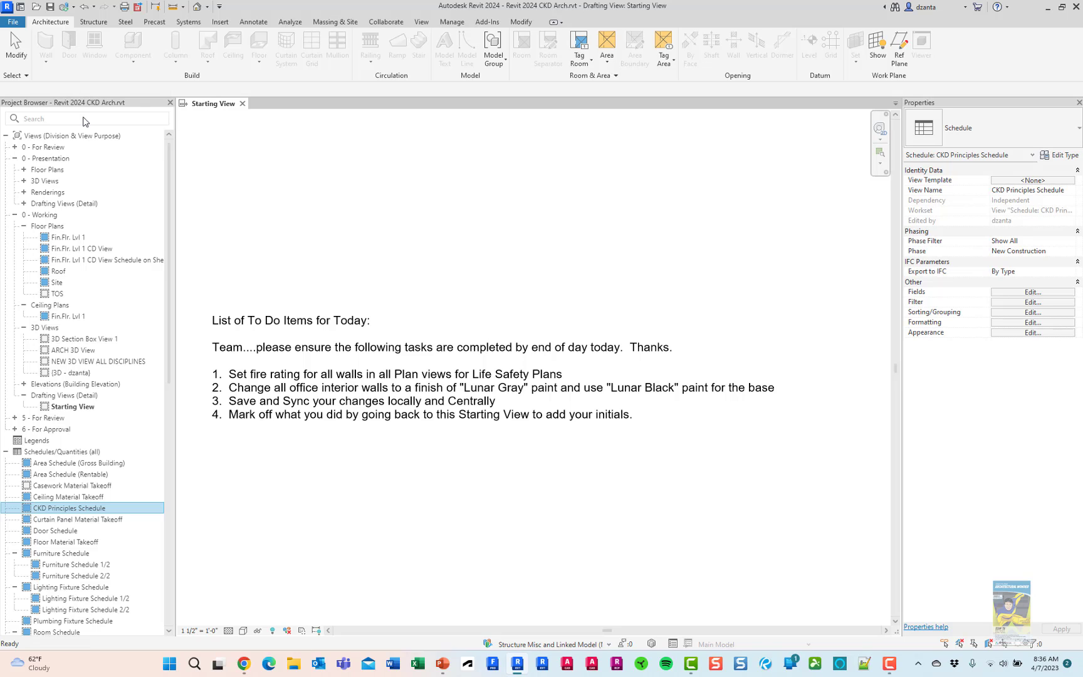
pyautogui.doubleClick(71, 372)
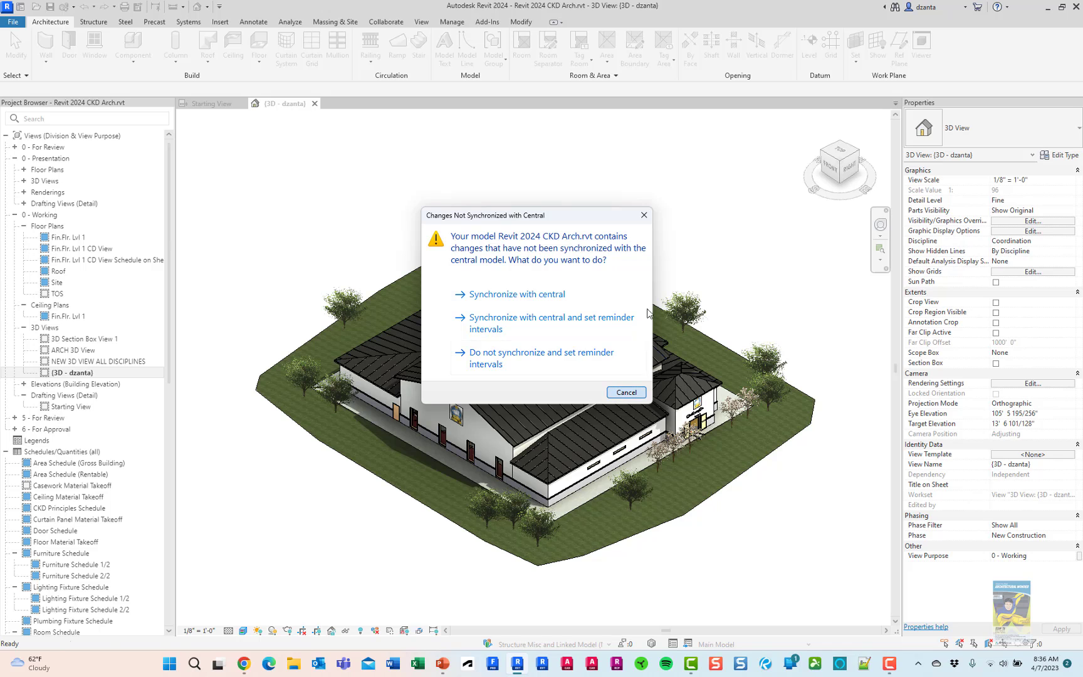
pyautogui.click(638, 343)
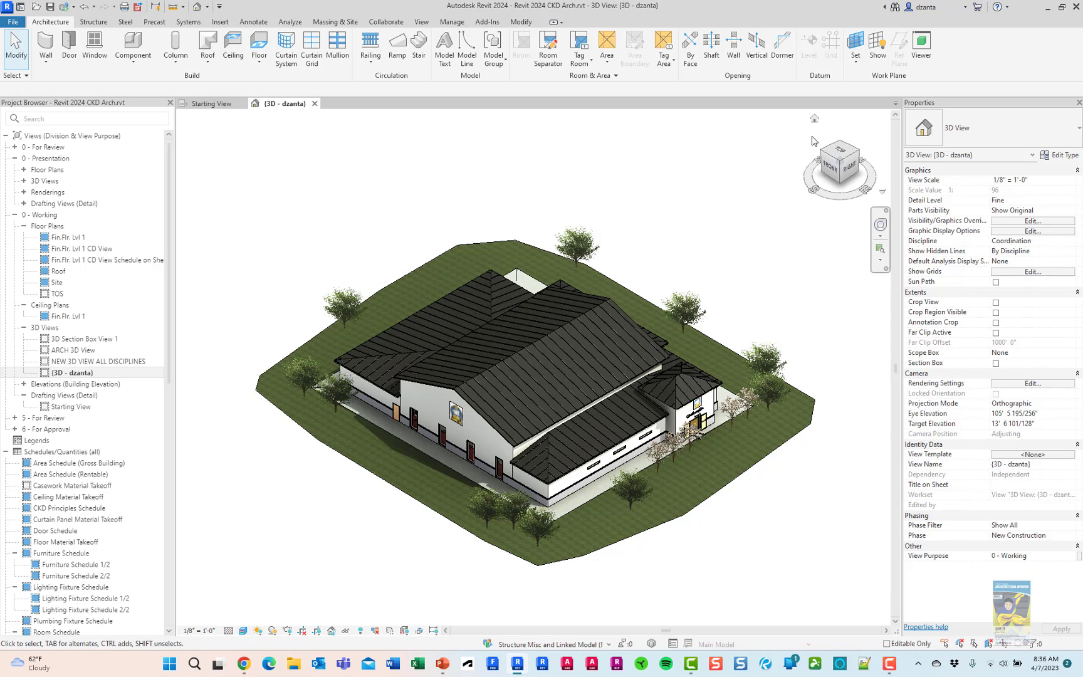
pyautogui.click(815, 118)
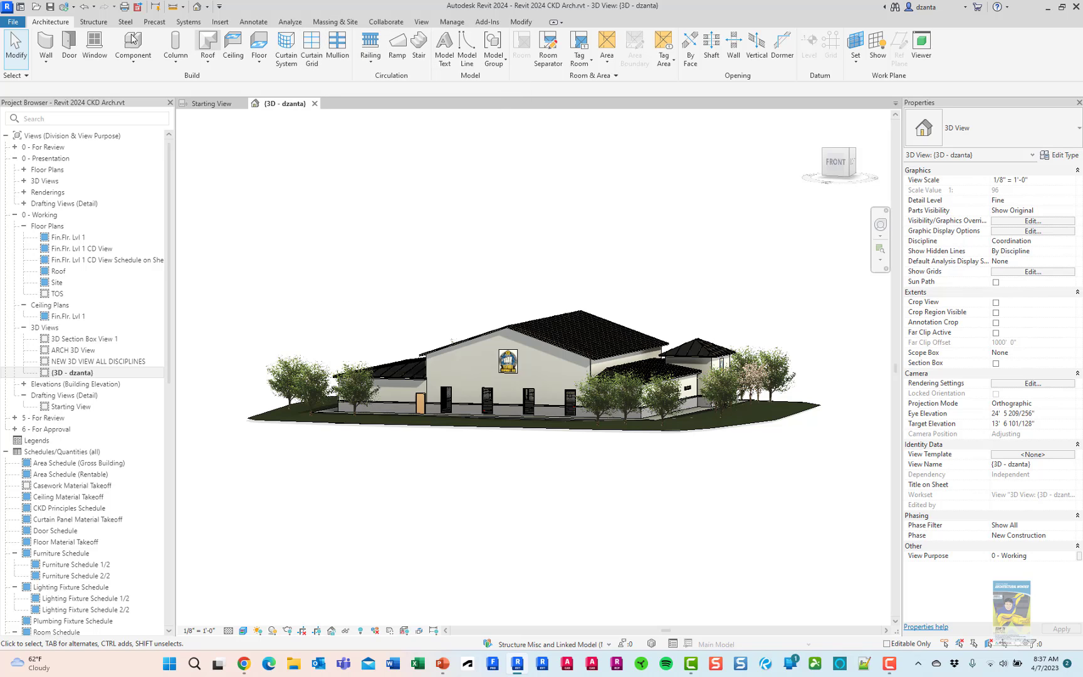
pyautogui.click(96, 25)
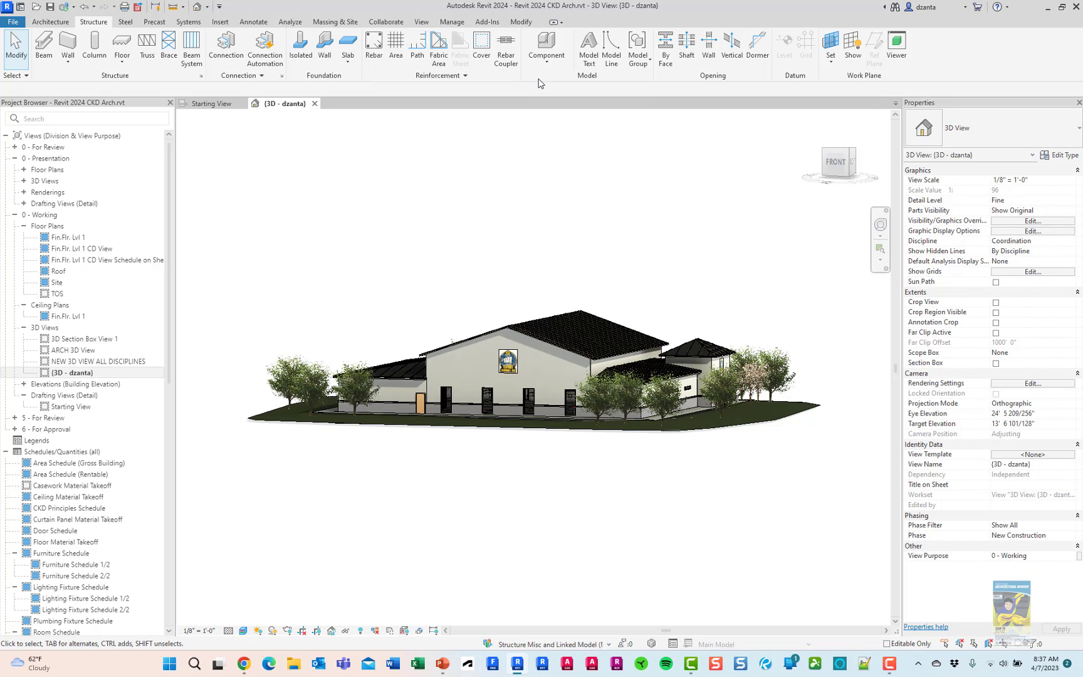
pyautogui.click(131, 23)
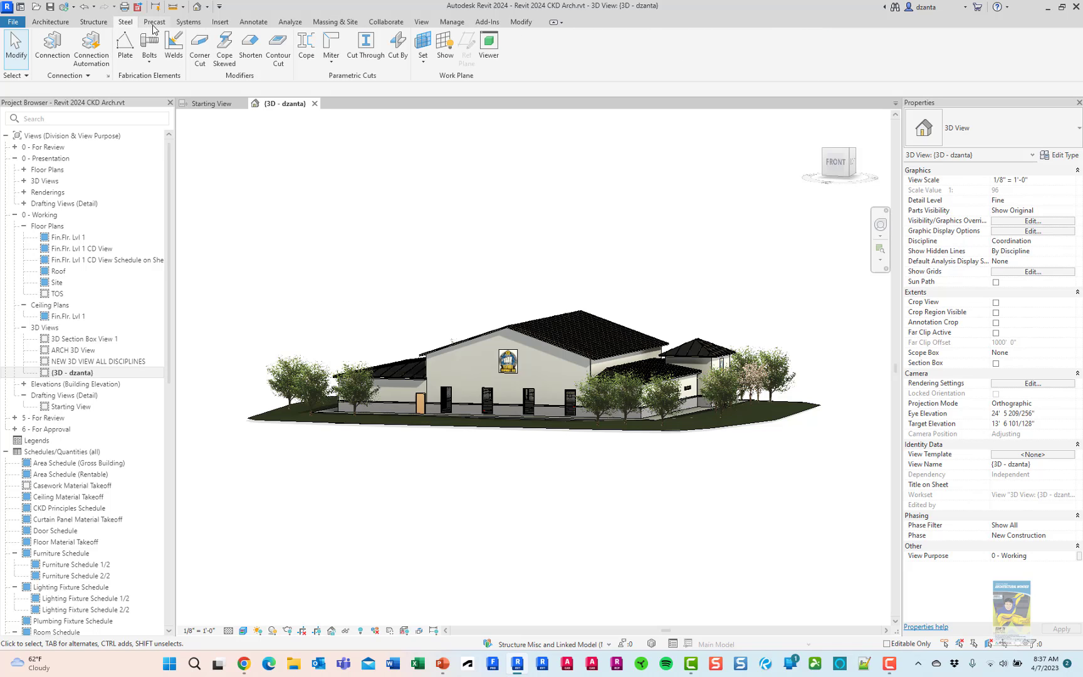
pyautogui.click(213, 23)
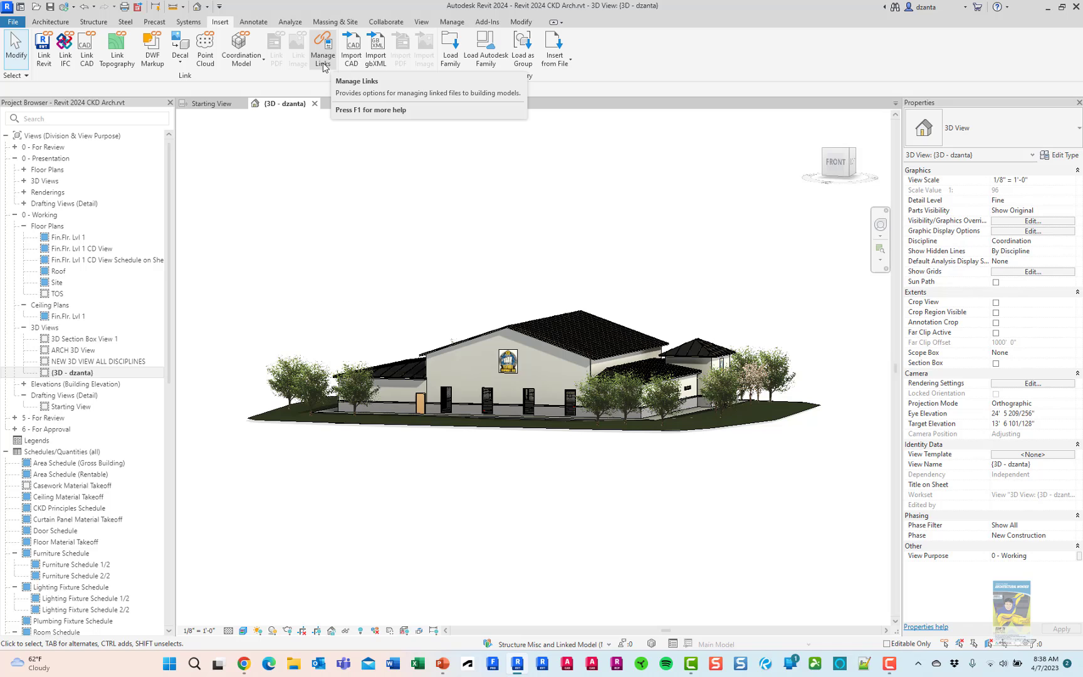
pyautogui.click(271, 22)
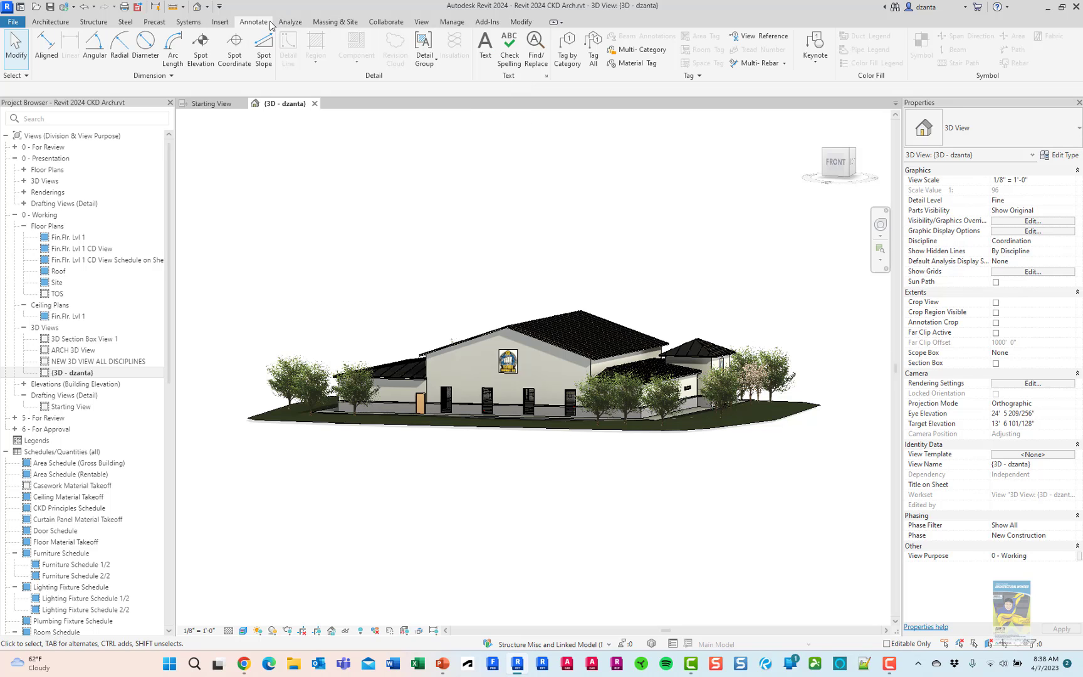
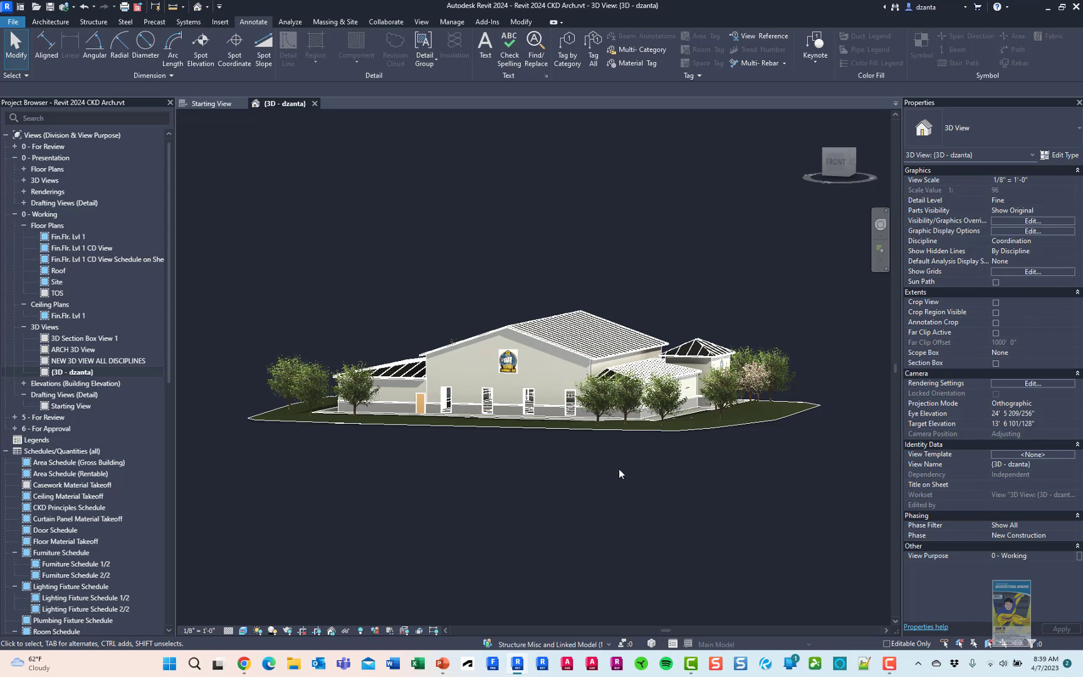
# Step: Examine the building's front wall, door, windows, trees and roof mullions up close in the dark-themed 3D view
pyautogui.keyDown('shift'); pyautogui.moveTo(735, 481); pyautogui.dragTo(688, 533, button='middle'); pyautogui.keyUp('shift')
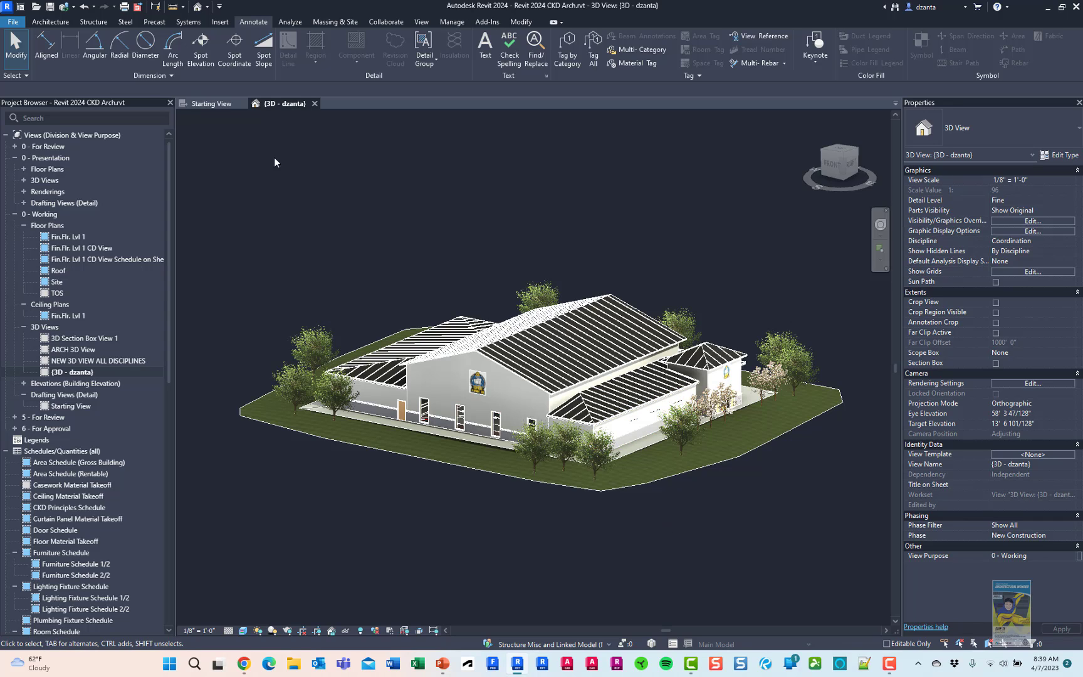
pyautogui.click(56, 23)
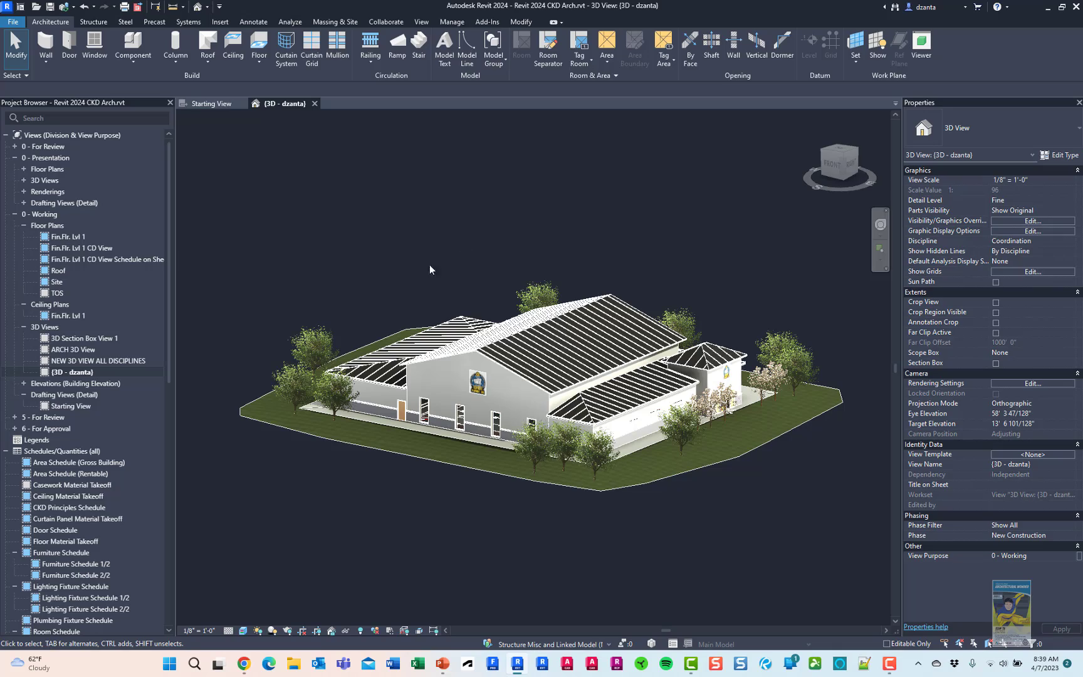
pyautogui.scroll(5, 386, 401)
pyautogui.scroll(5, 422, 431)
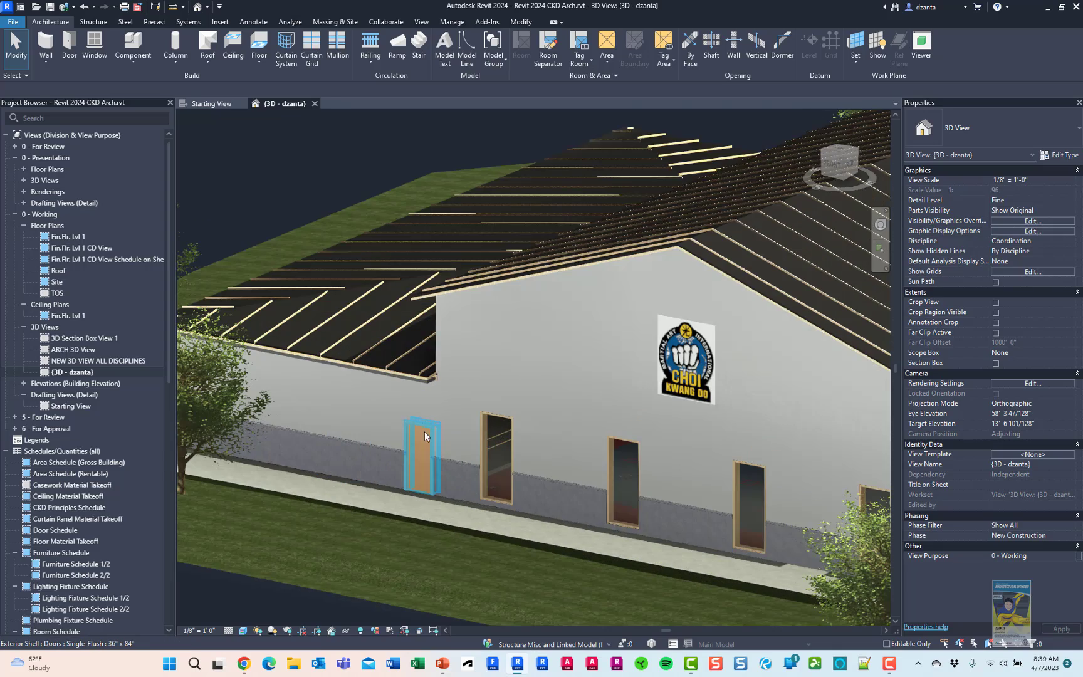
pyautogui.scroll(-4, 380, 490)
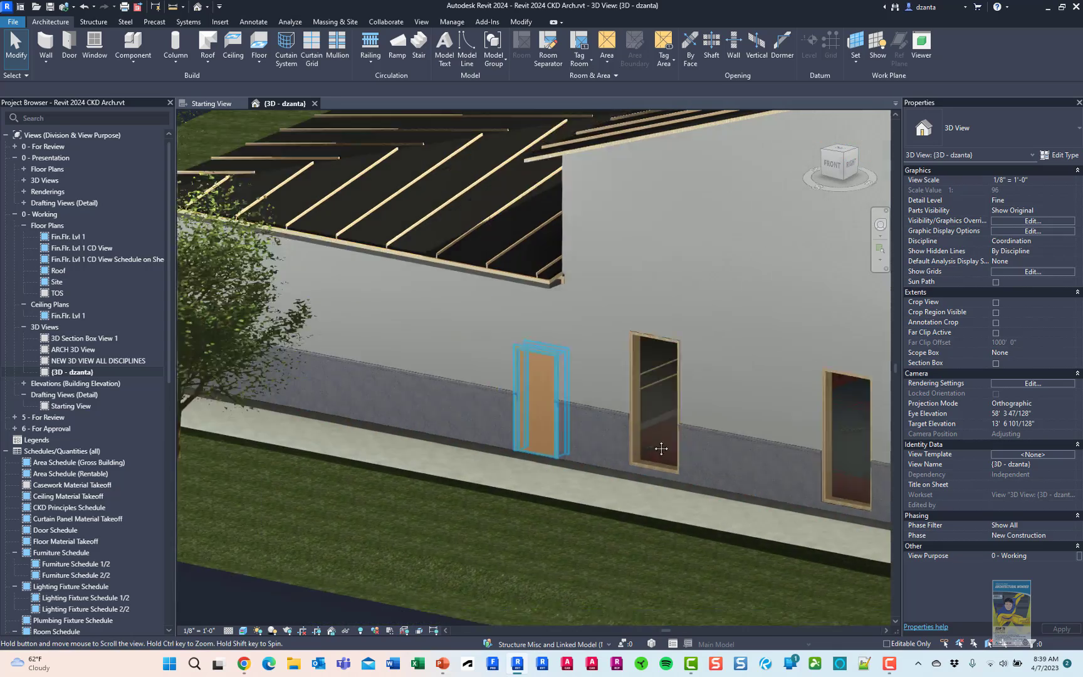
pyautogui.scroll(6, 382, 364)
pyautogui.scroll(6, 508, 411)
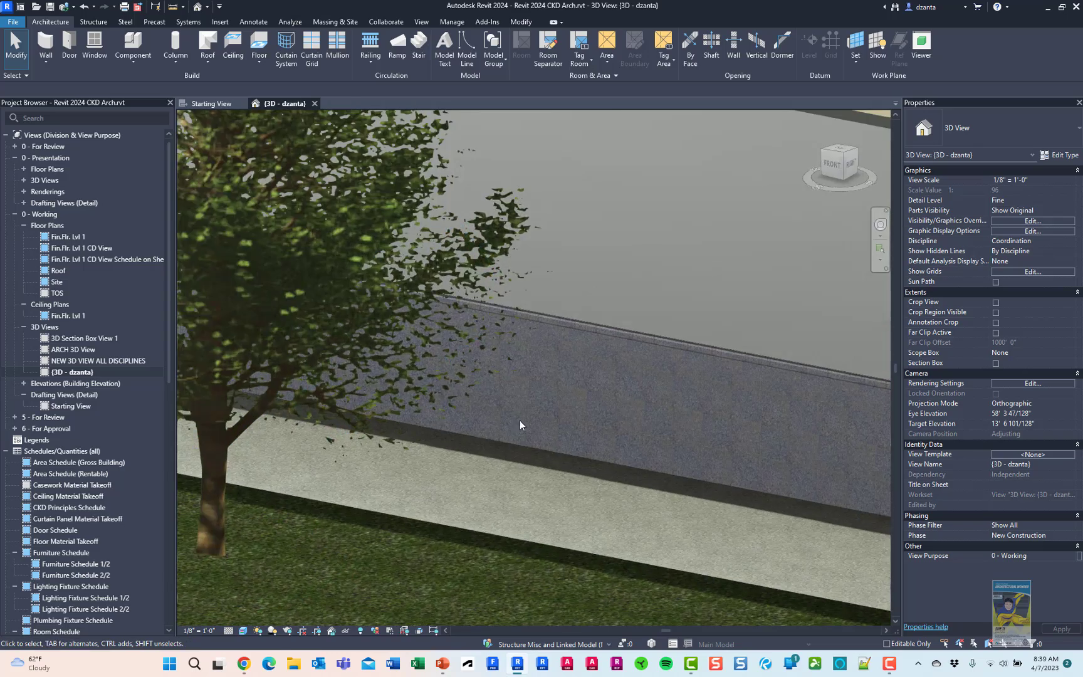
pyautogui.scroll(-3, 582, 261)
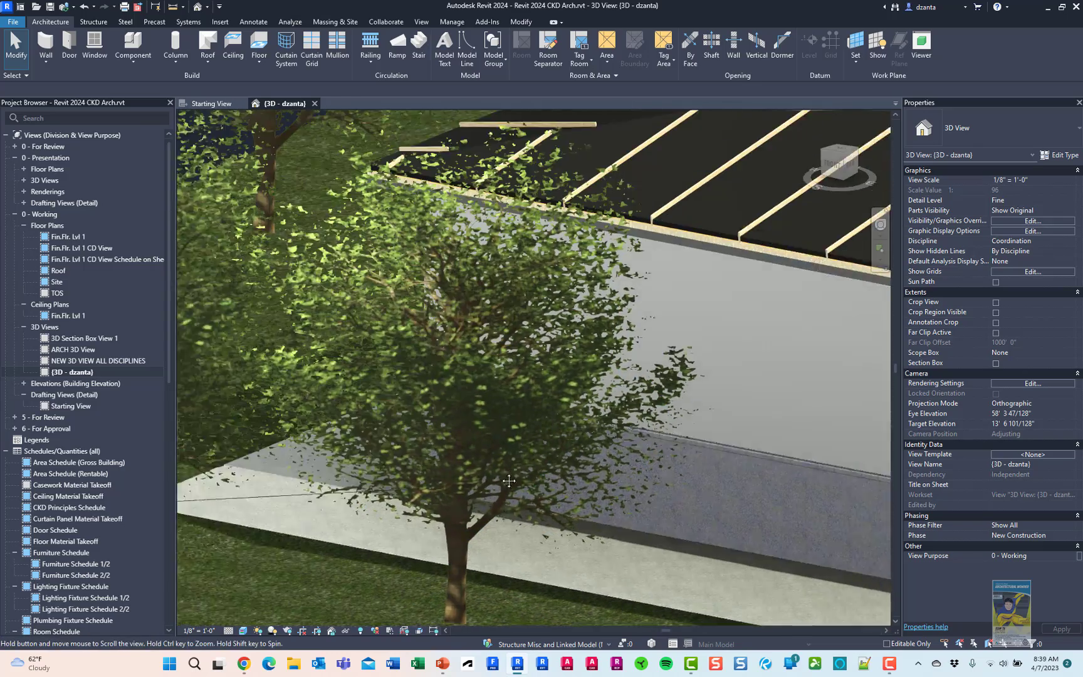
pyautogui.scroll(5, 478, 490)
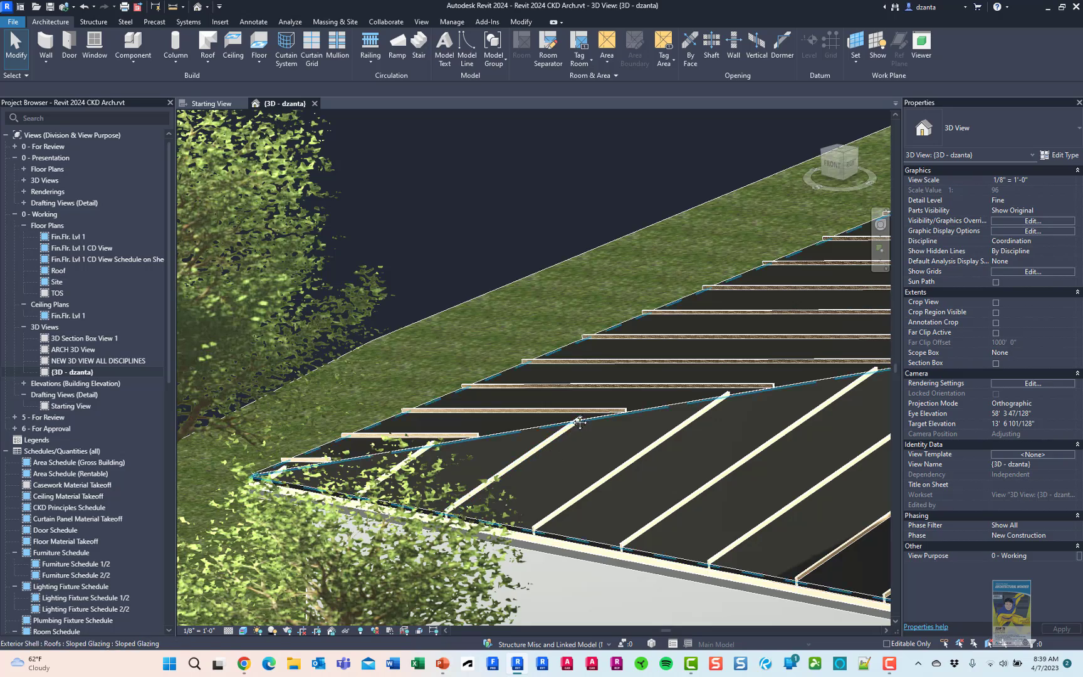
pyautogui.scroll(3, 524, 279)
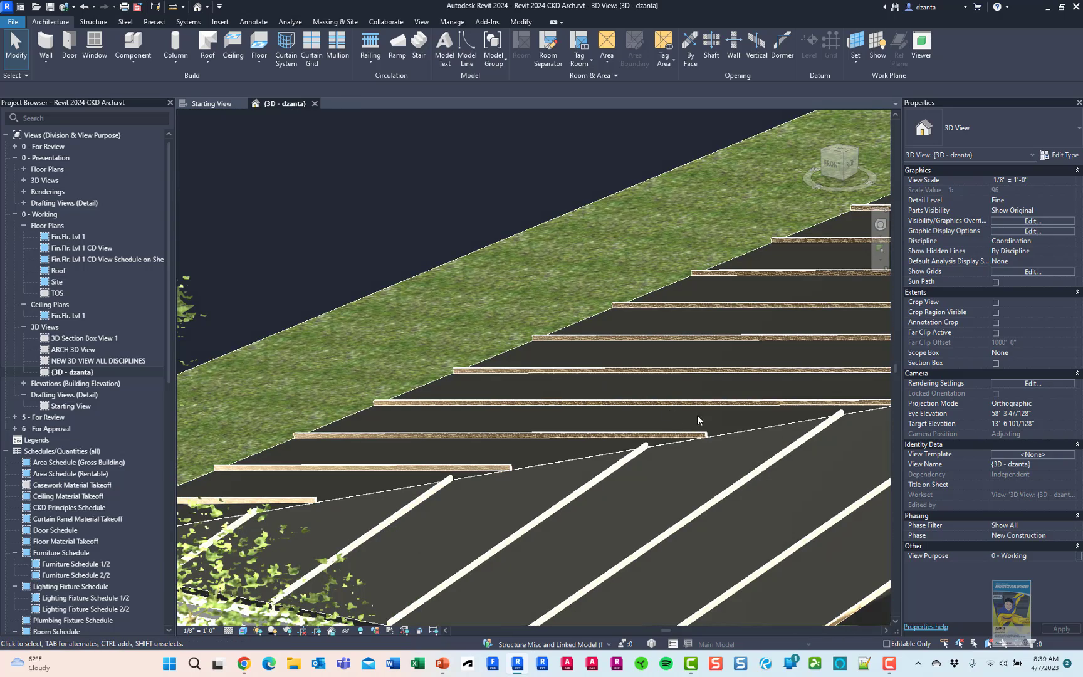
pyautogui.scroll(-2, 665, 403)
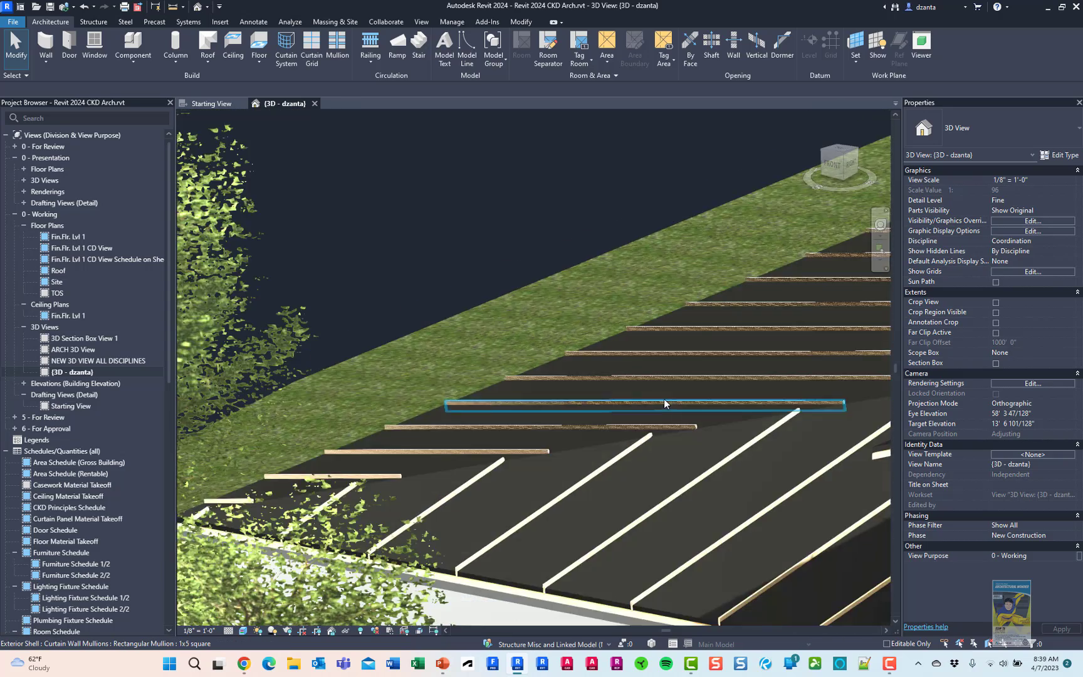
pyautogui.scroll(-5, 666, 403)
pyautogui.scroll(4, 671, 428)
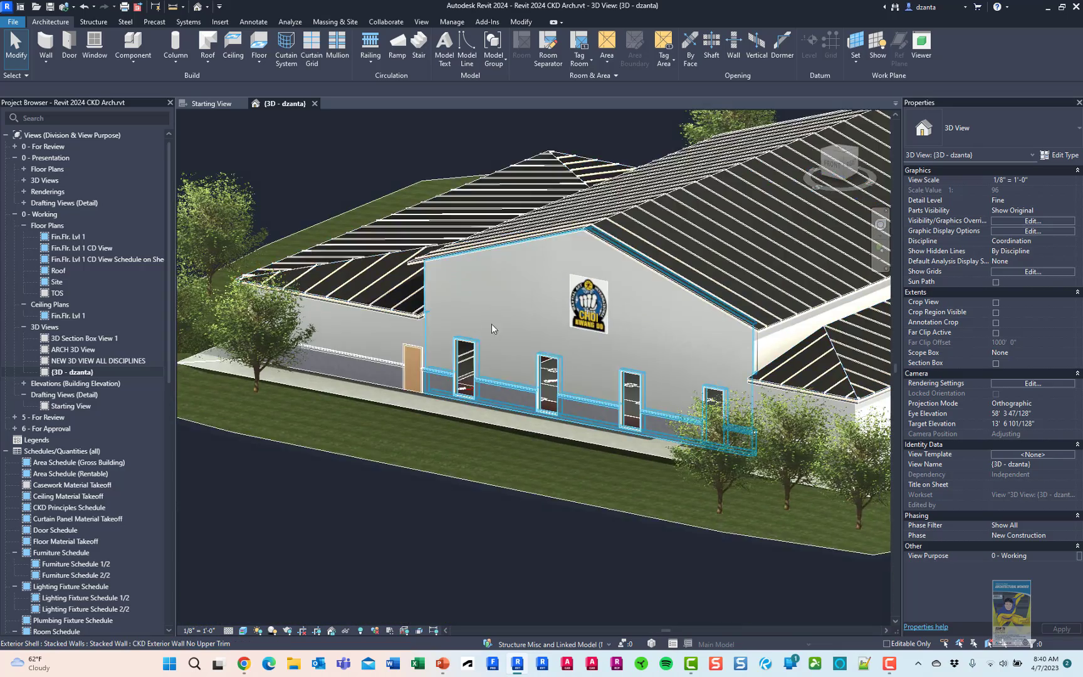
pyautogui.scroll(-3, 491, 323)
pyautogui.scroll(1, 522, 325)
pyautogui.moveTo(529, 348); pyautogui.dragTo(133, 87, button='middle')
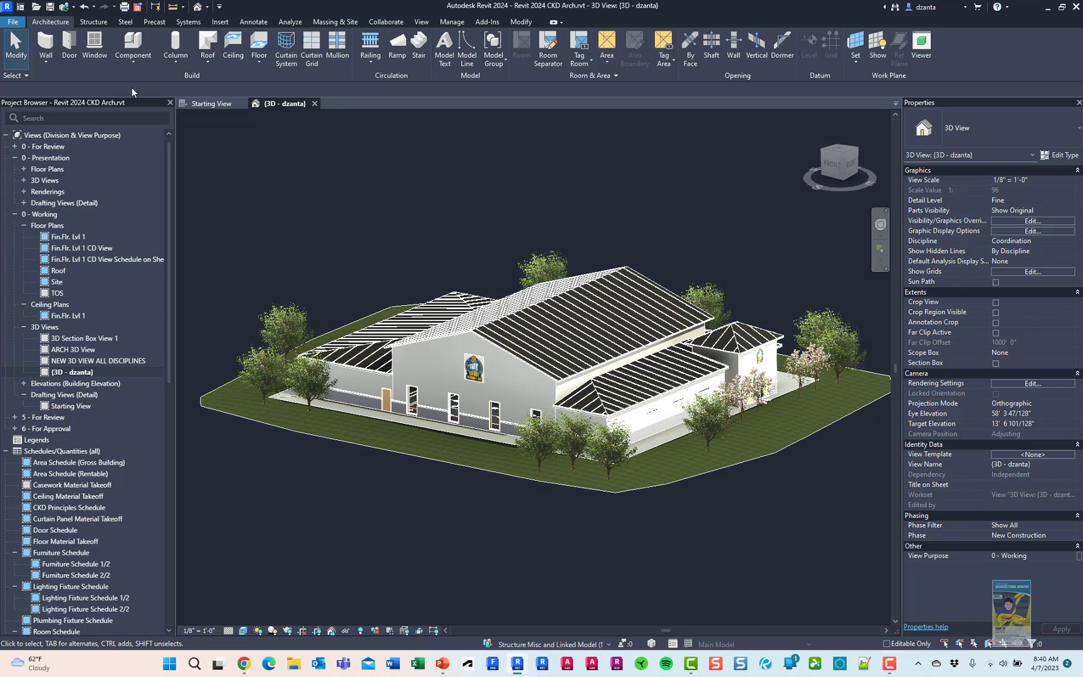
# Step: Set the UI active theme to Use system setting in the color options
pyautogui.click(13, 22)
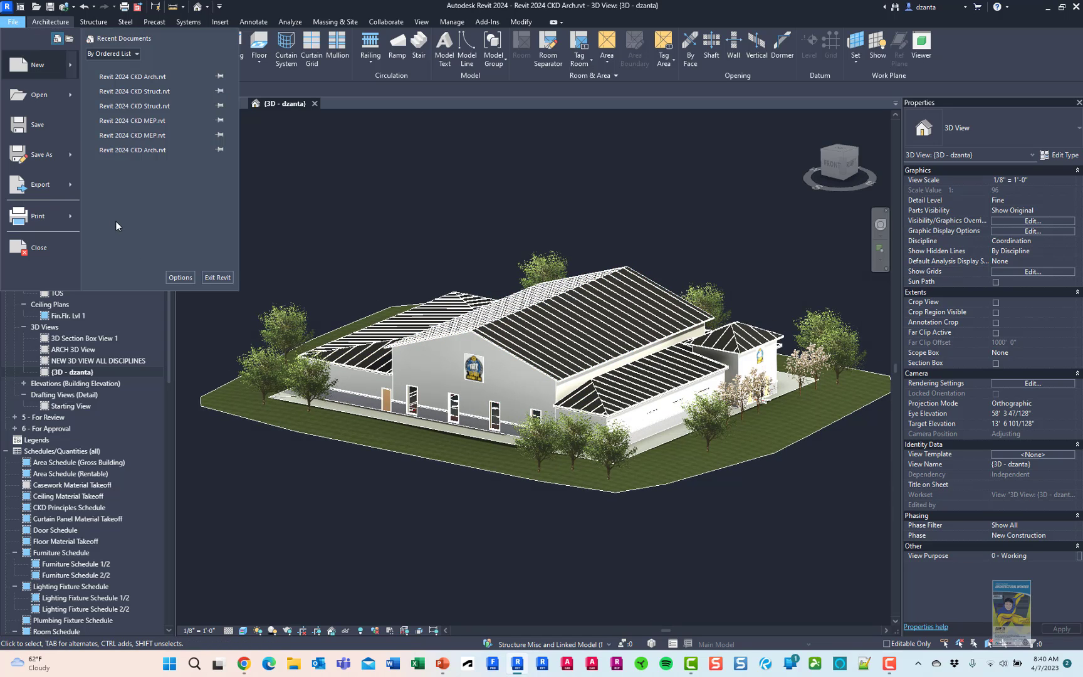
pyautogui.click(172, 277)
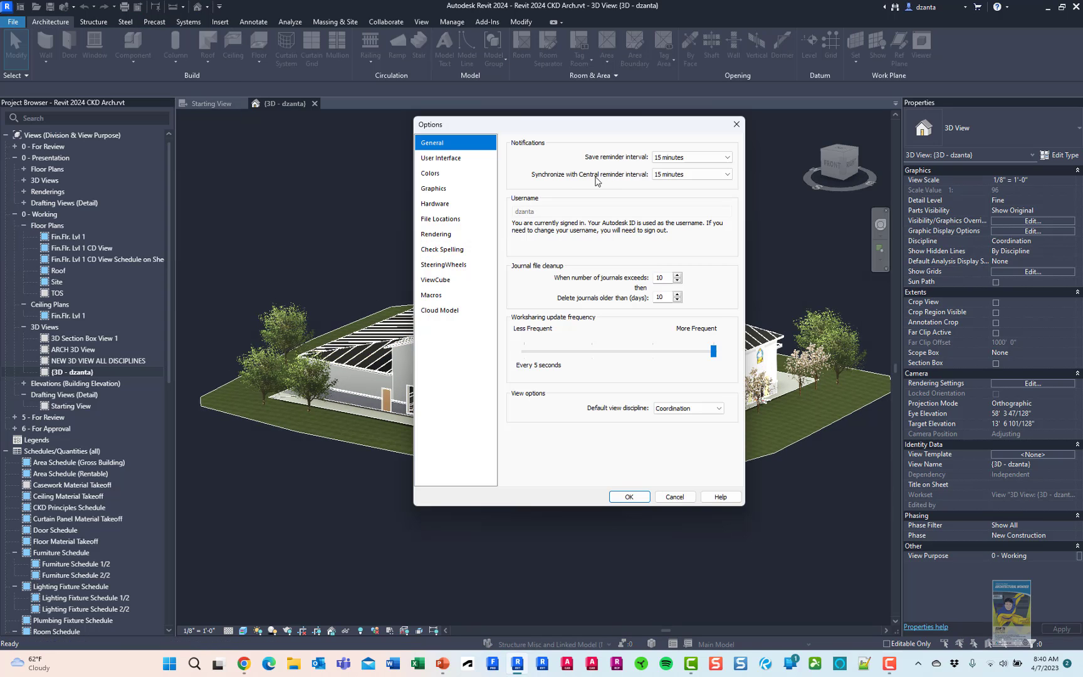
pyautogui.click(431, 173)
pyautogui.click(653, 150)
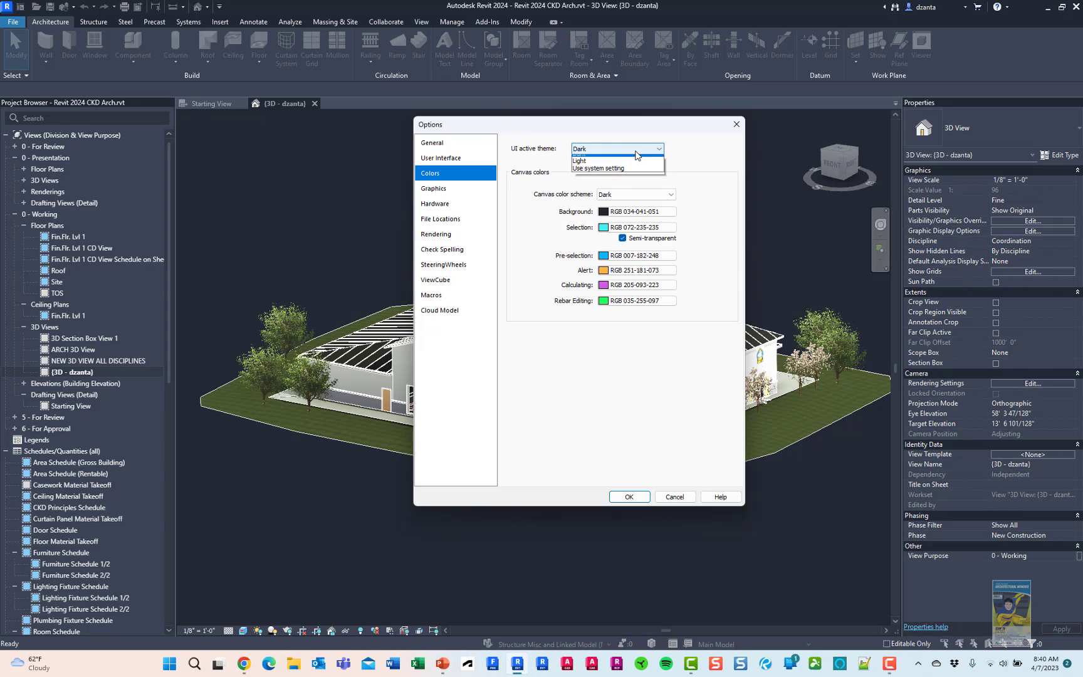
pyautogui.click(599, 168)
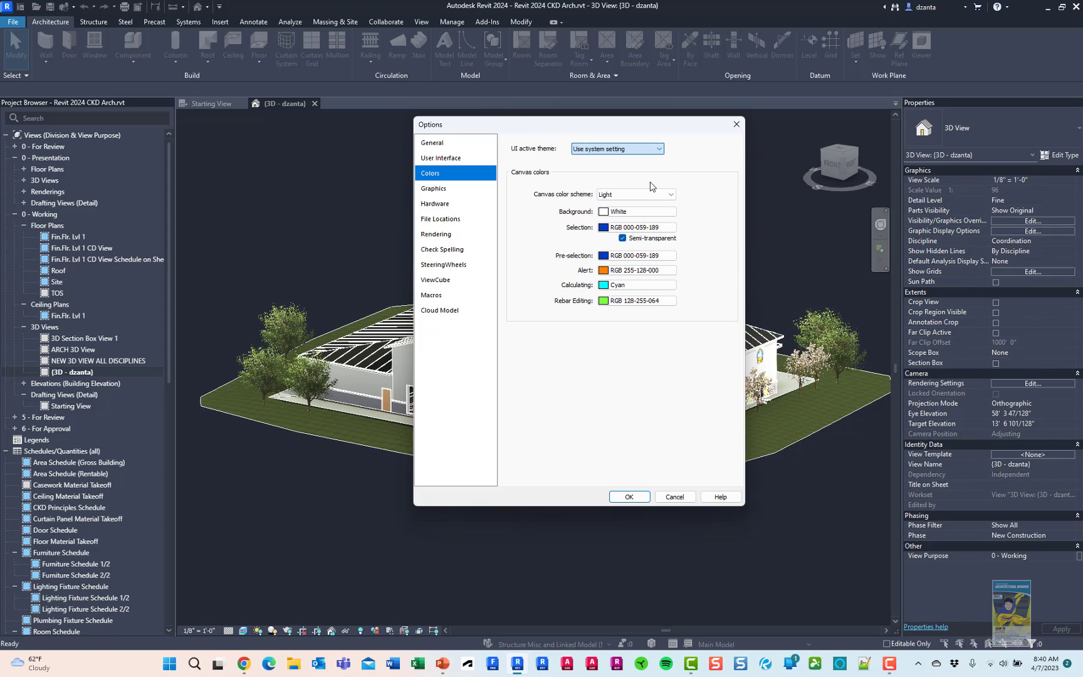
pyautogui.click(629, 496)
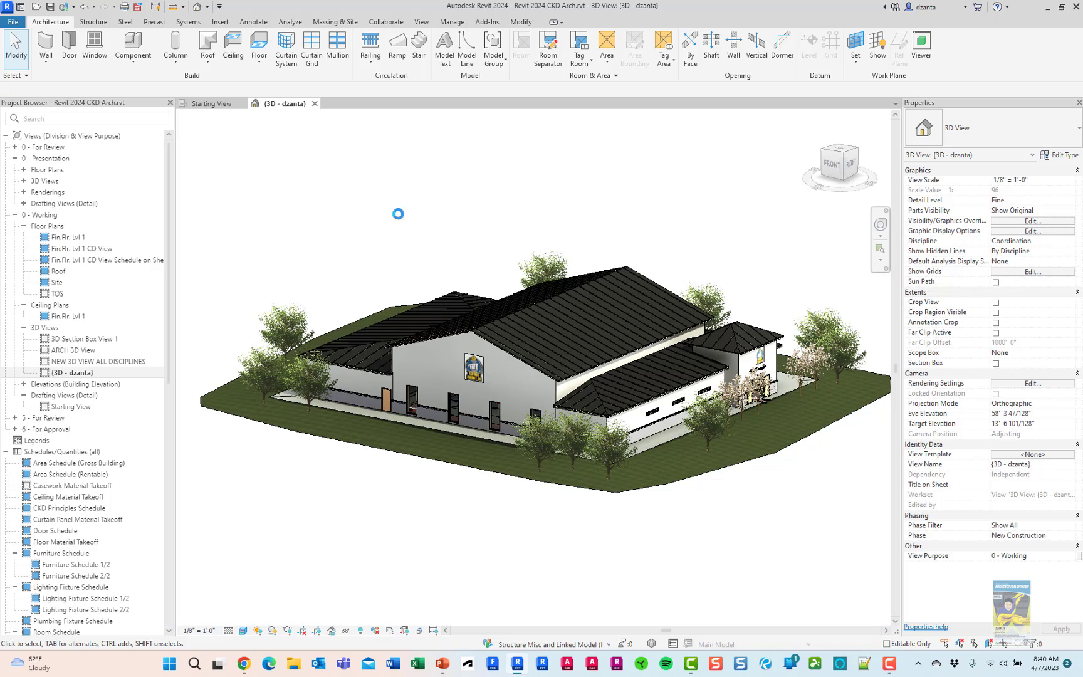
# Step: Look through the view and schedule categories of the project and collapse the Schedules/Quantities branch
pyautogui.click(14, 158)
pyautogui.click(14, 159)
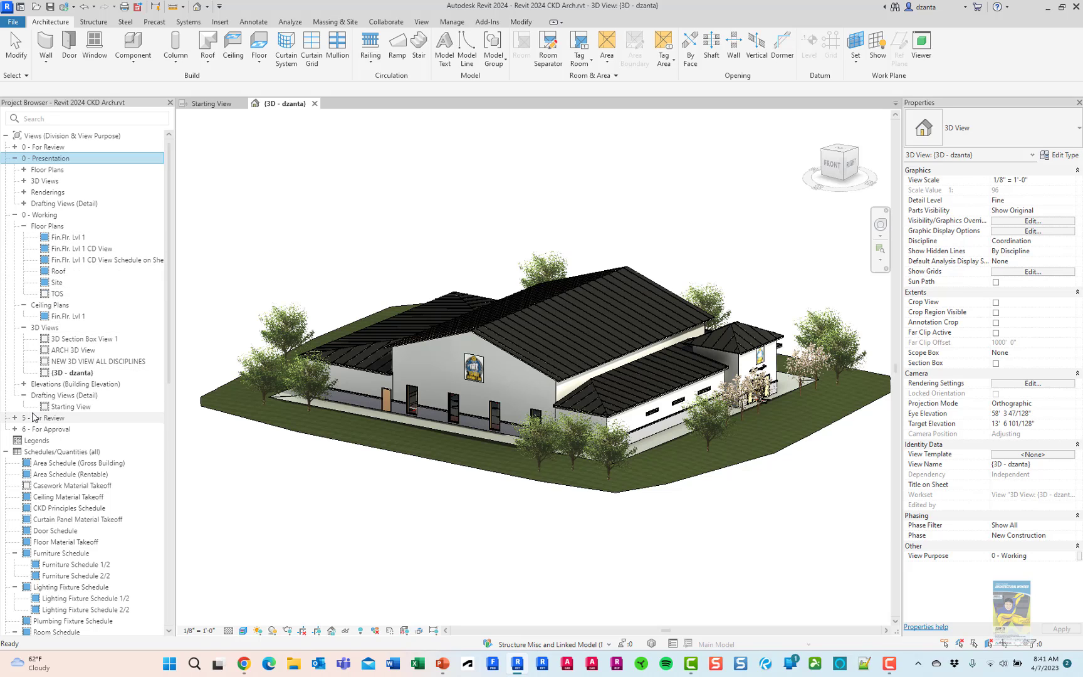
pyautogui.scroll(-3, 31, 414)
pyautogui.scroll(-5, 31, 414)
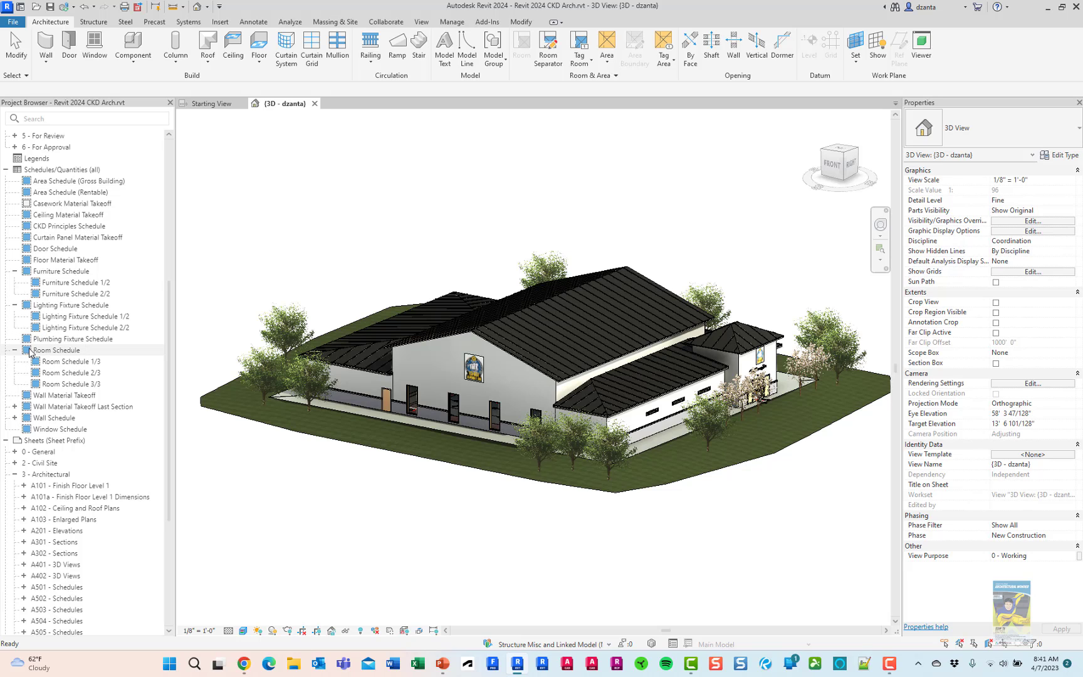
pyautogui.click(5, 170)
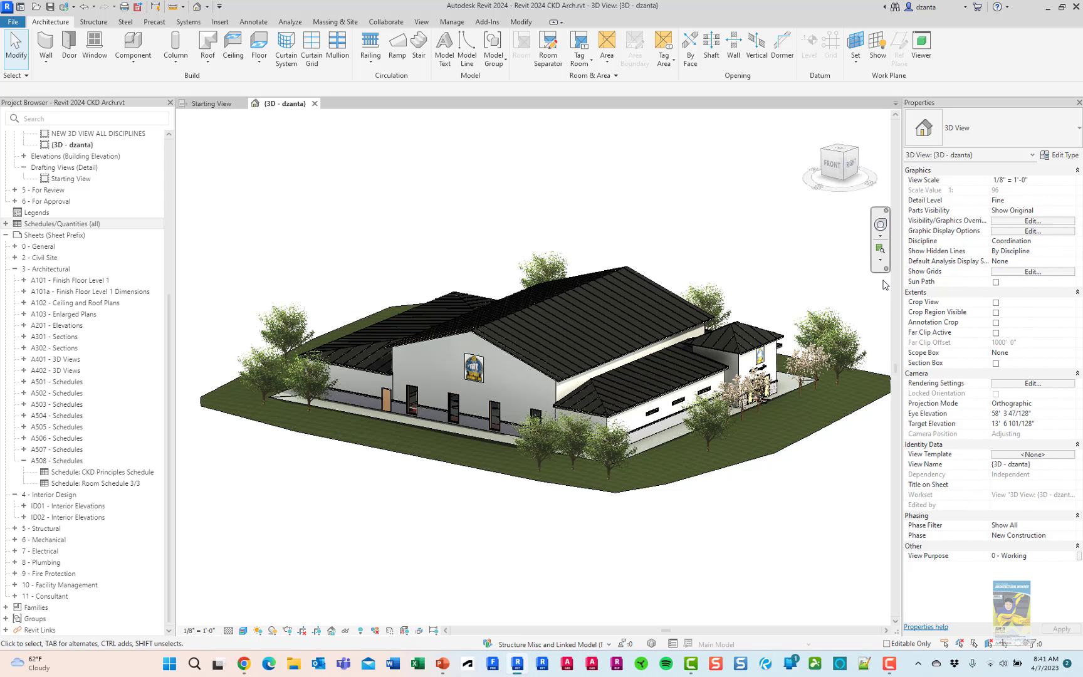
# Step: Change the 3D view's visual style to Textures and look at the front wall up close
pyautogui.click(884, 239)
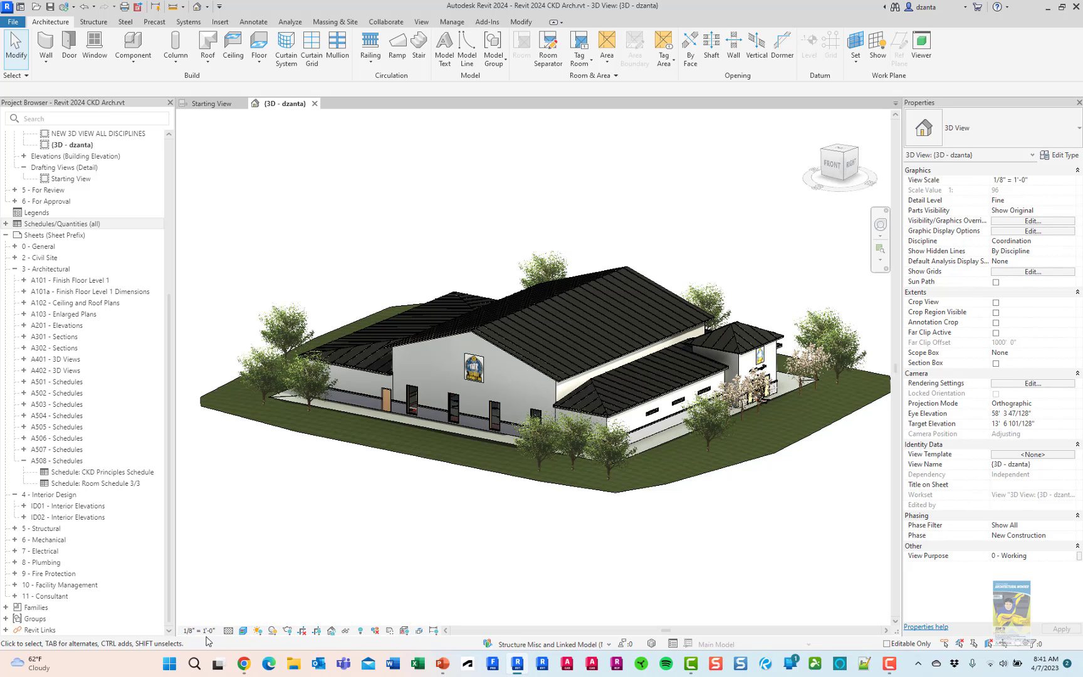
pyautogui.click(244, 633)
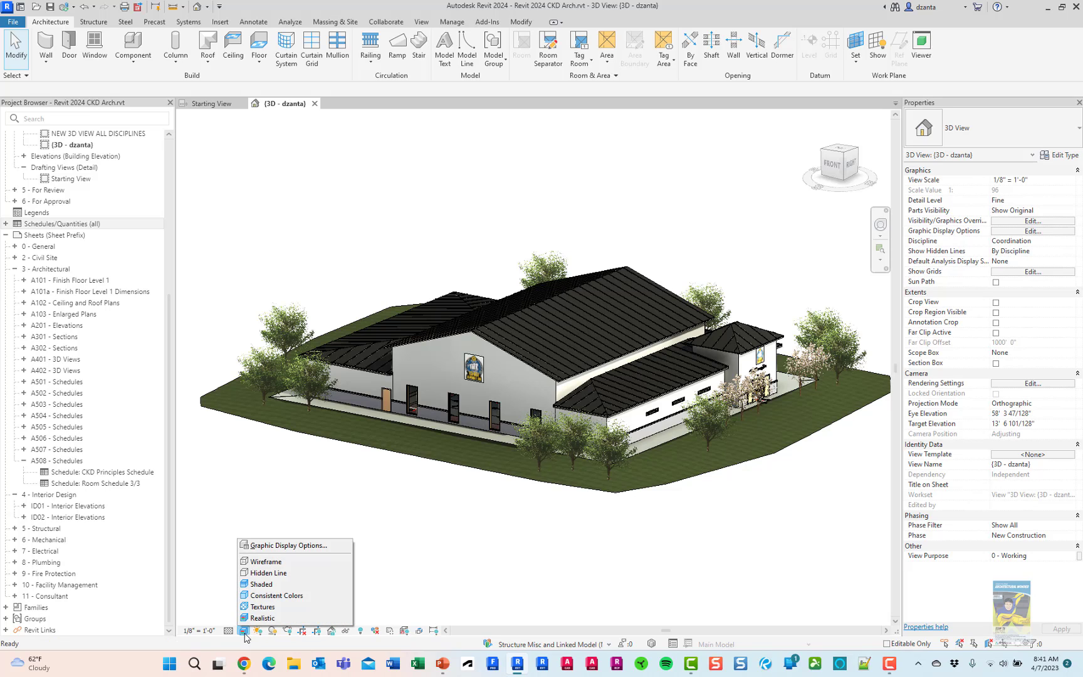
pyautogui.click(267, 609)
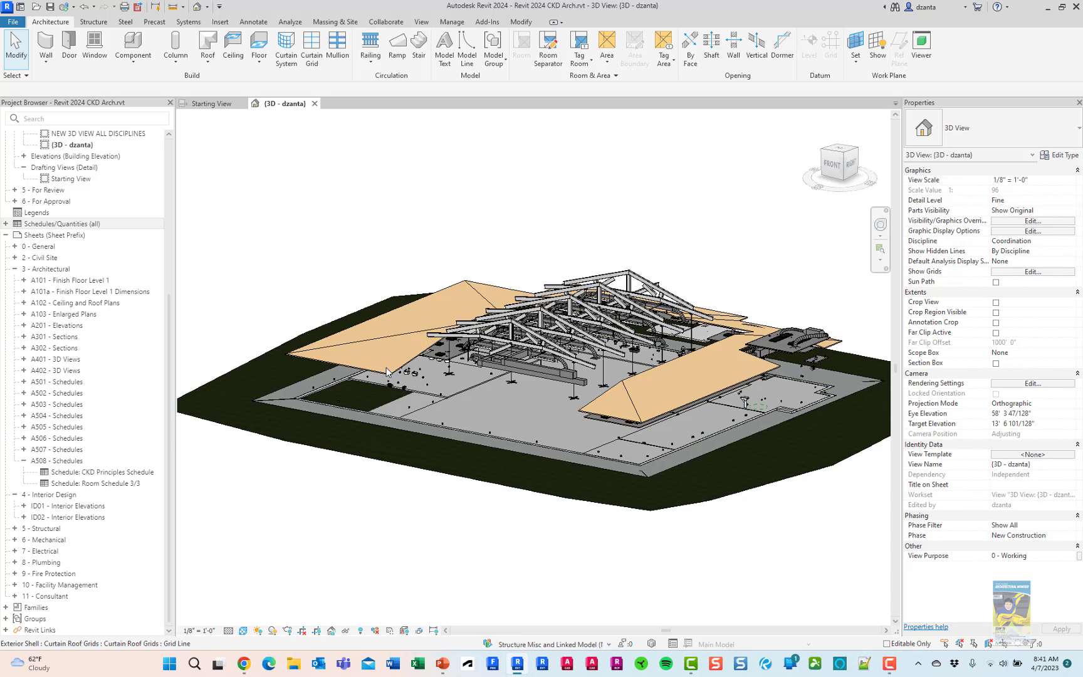
pyautogui.scroll(4, 450, 388)
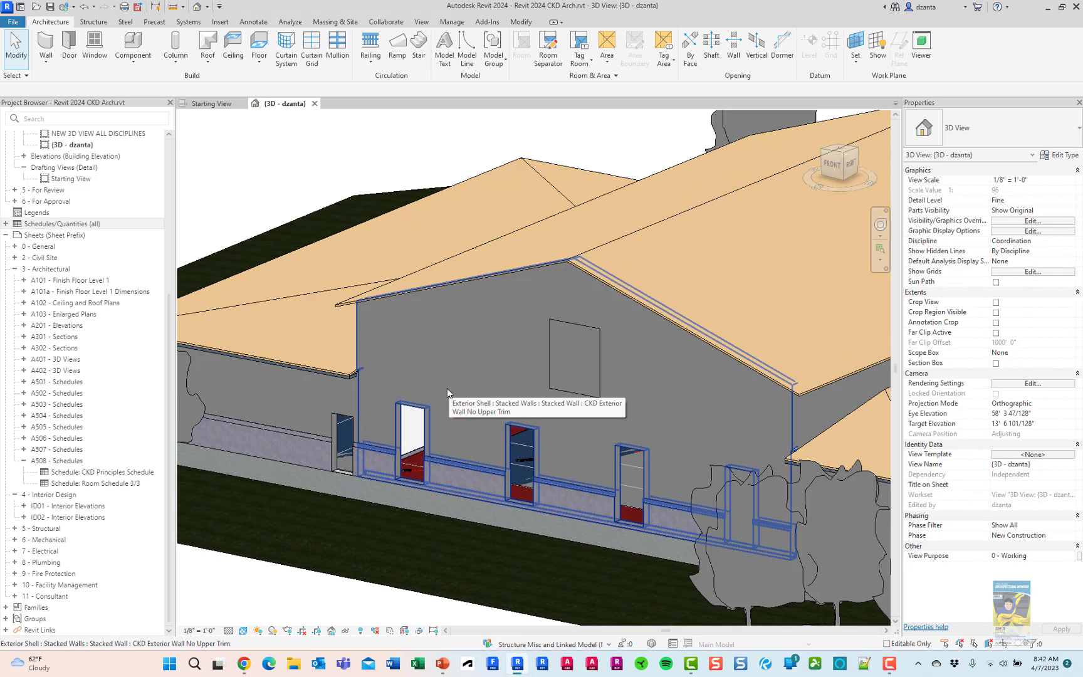
# Step: Examine the front wall's door, window and stone textures up close and change the 3D view's visual style to Hidden Line
pyautogui.scroll(2, 411, 385)
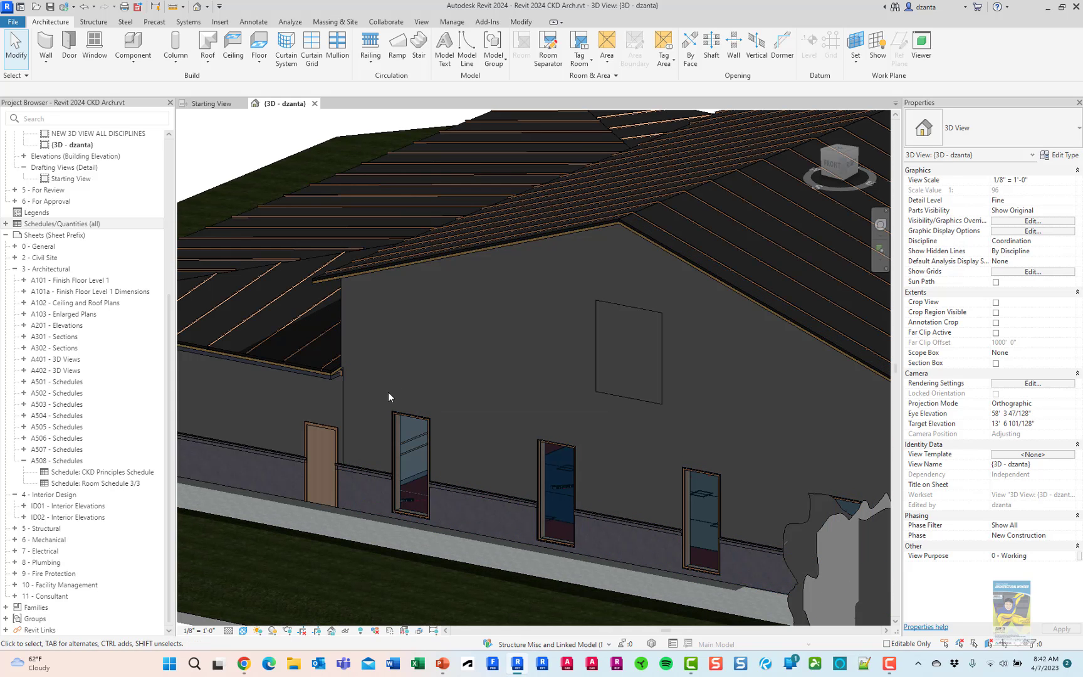
pyautogui.scroll(3, 367, 513)
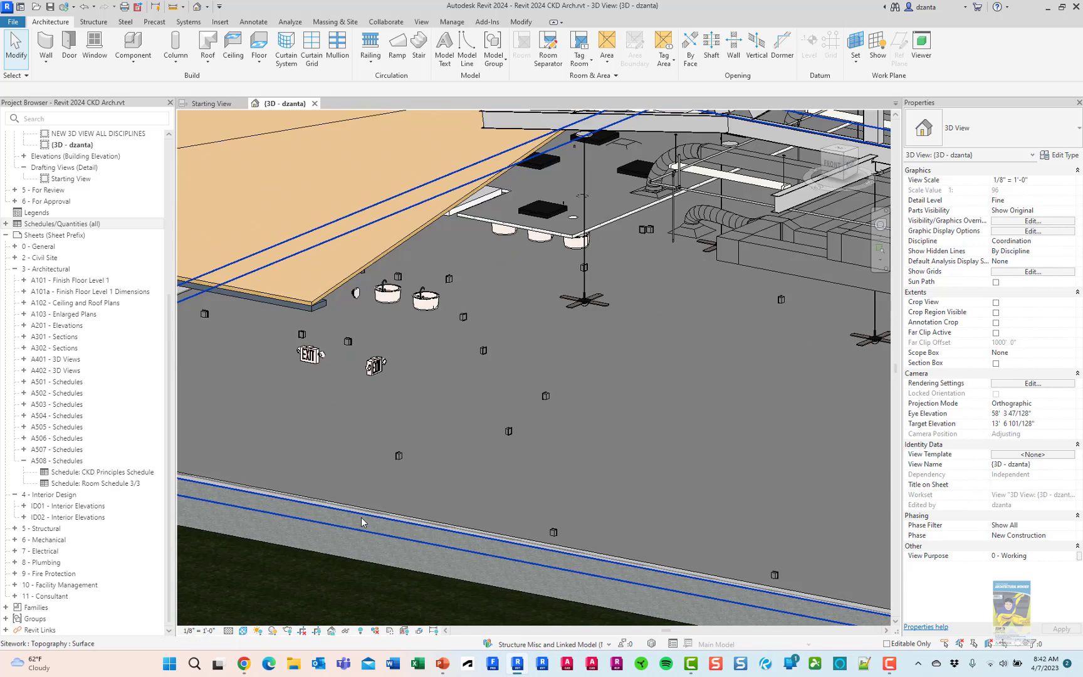
pyautogui.scroll(-3, 300, 537)
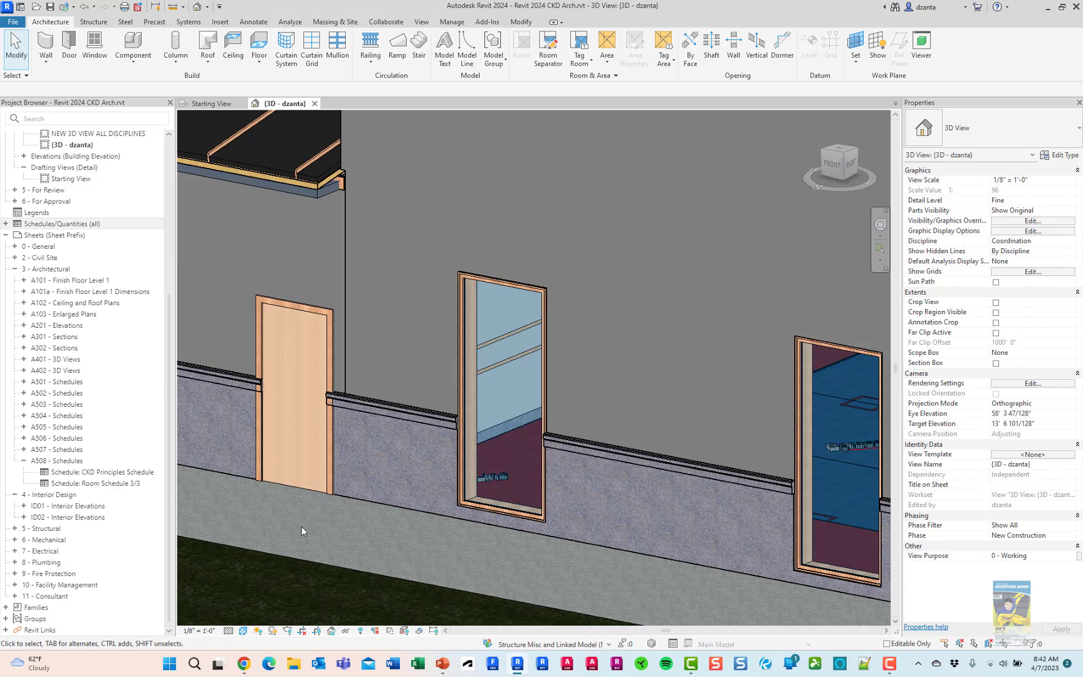
pyautogui.scroll(2, 302, 526)
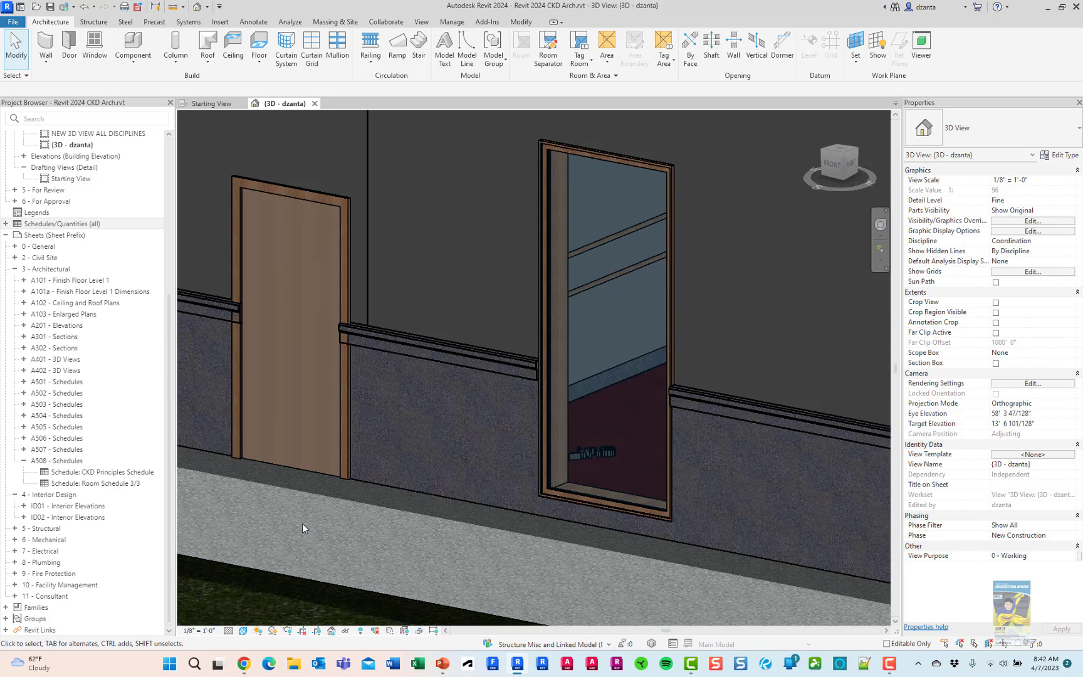
pyautogui.scroll(2, 307, 520)
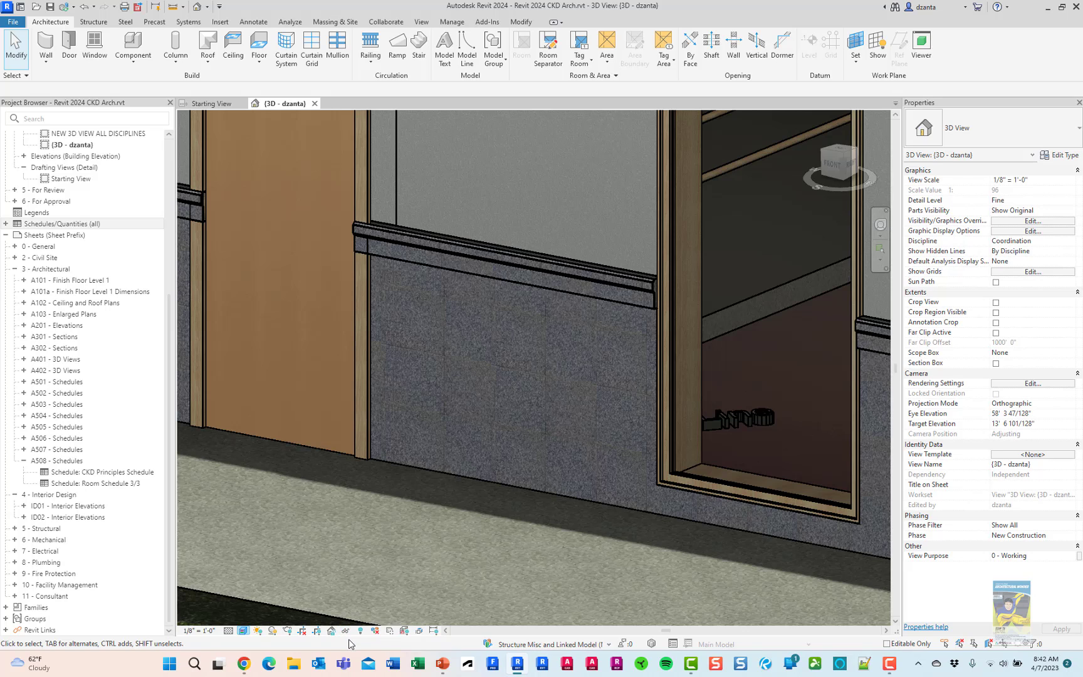
pyautogui.click(243, 631)
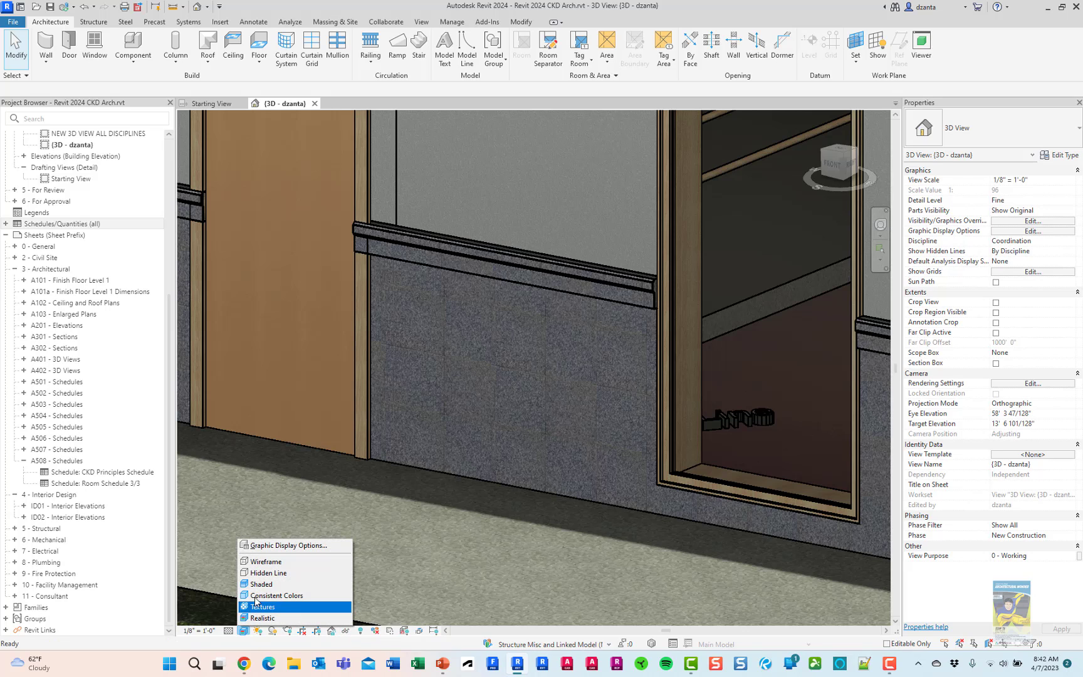
pyautogui.click(377, 548)
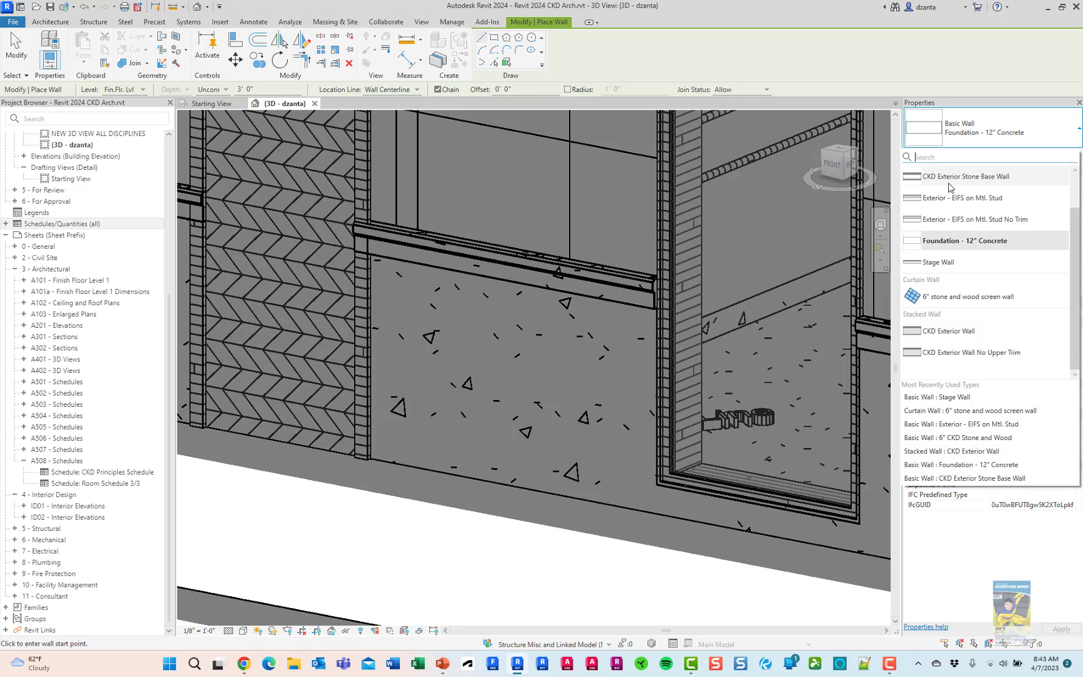
# Step: Look through the available wall types, leave the Wall tool and view the whole building with its trees
pyautogui.click(969, 143)
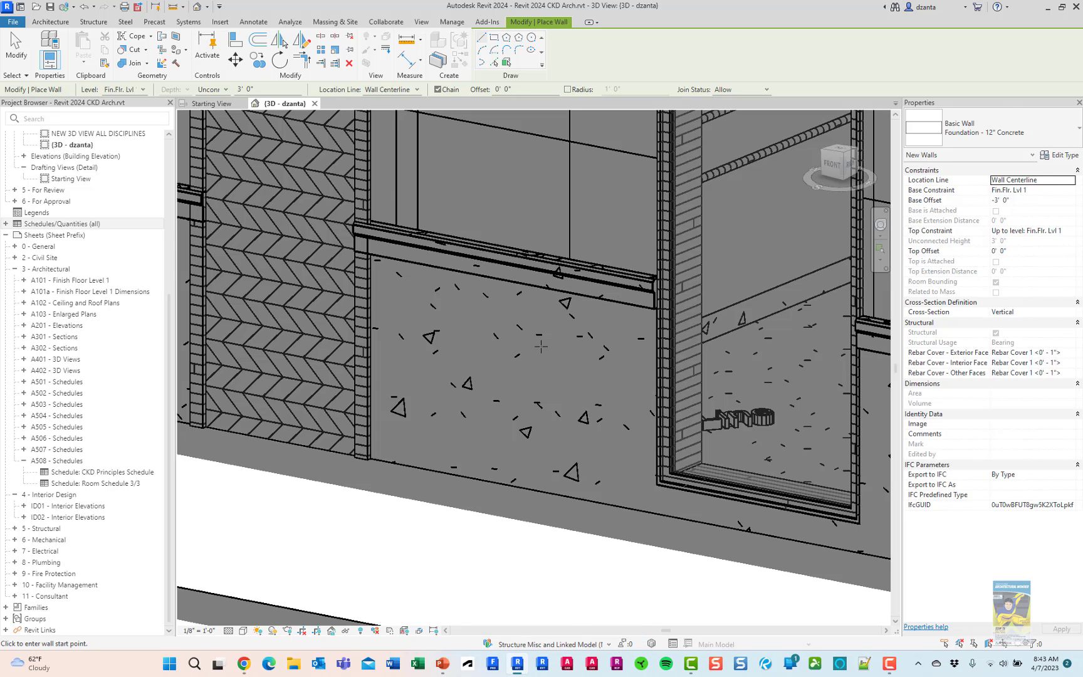
pyautogui.press('Escape')
pyautogui.scroll(-4, 501, 401)
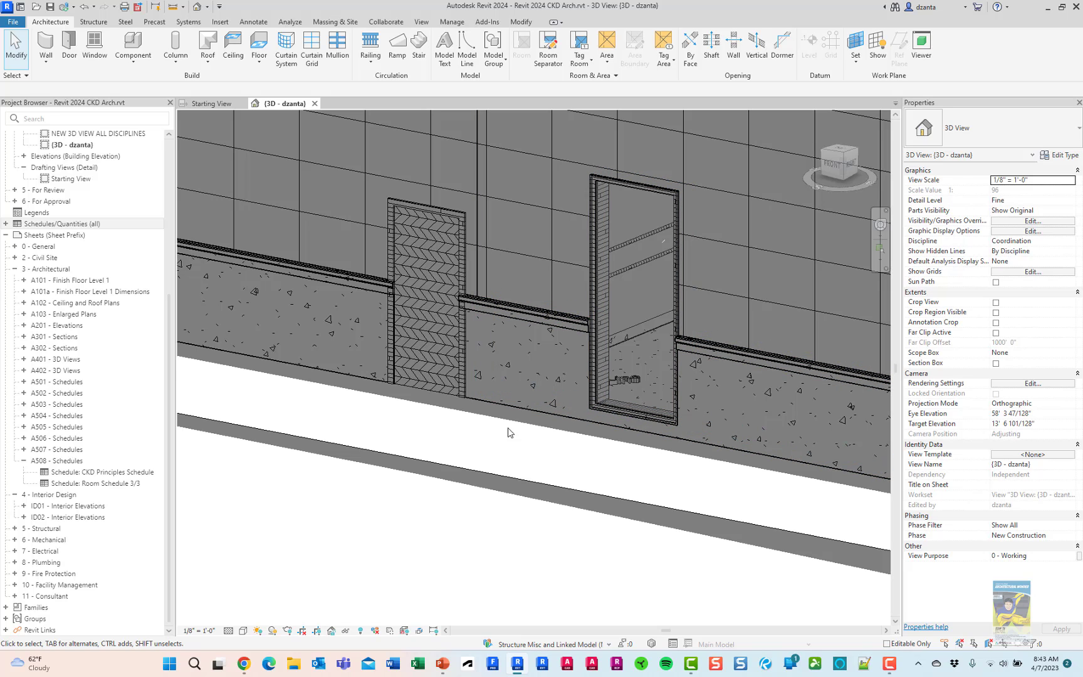
pyautogui.scroll(-5, 511, 429)
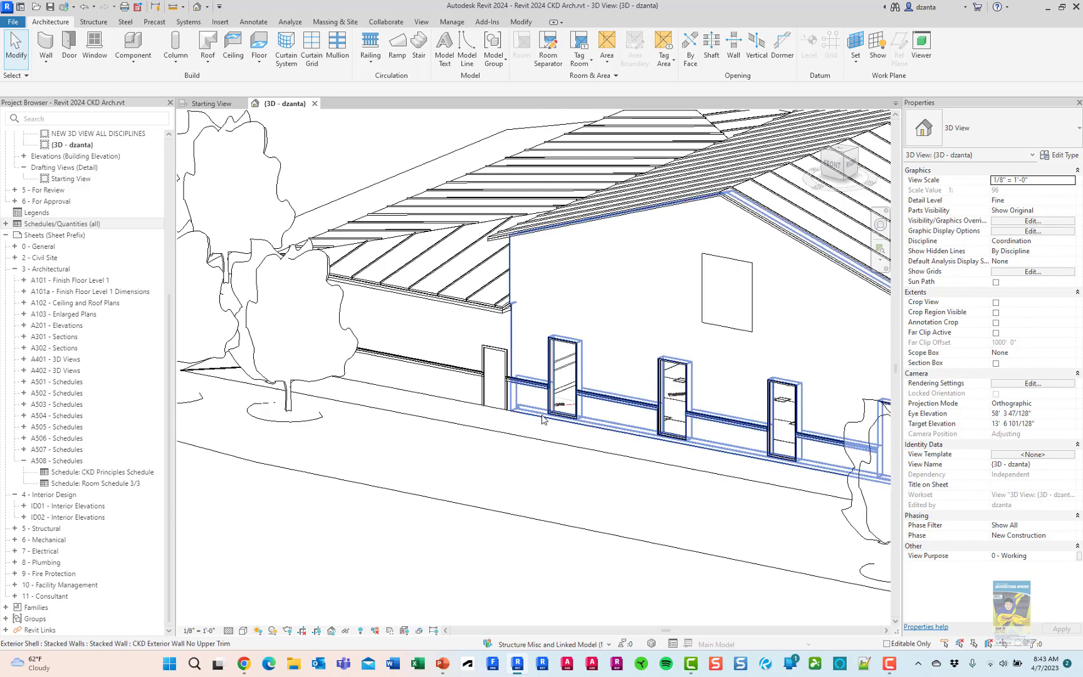
pyautogui.scroll(-4, 542, 419)
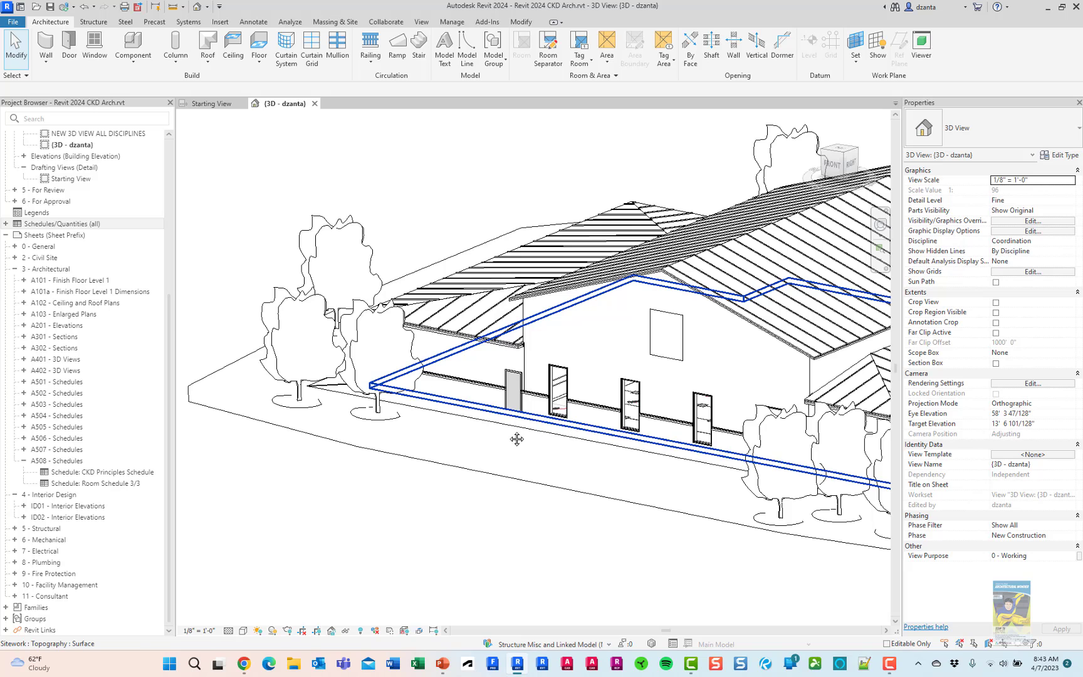
pyautogui.scroll(-3, 516, 438)
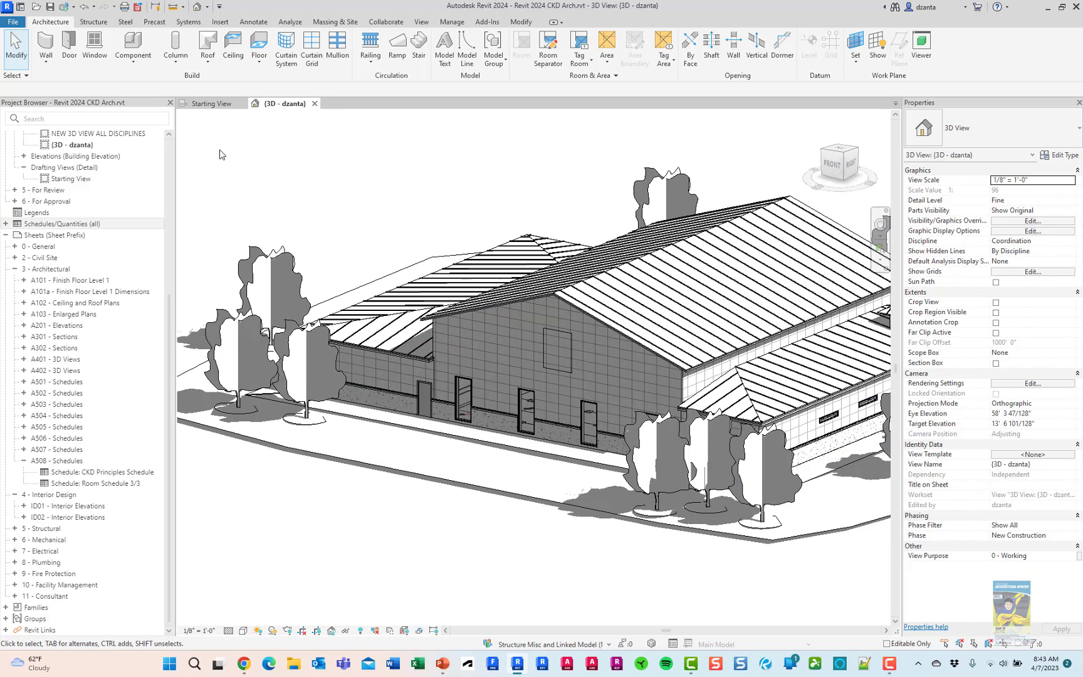
# Step: Bring up the Open file dialog, reposition and enlarge it, and close it without opening a file
pyautogui.click(34, 8)
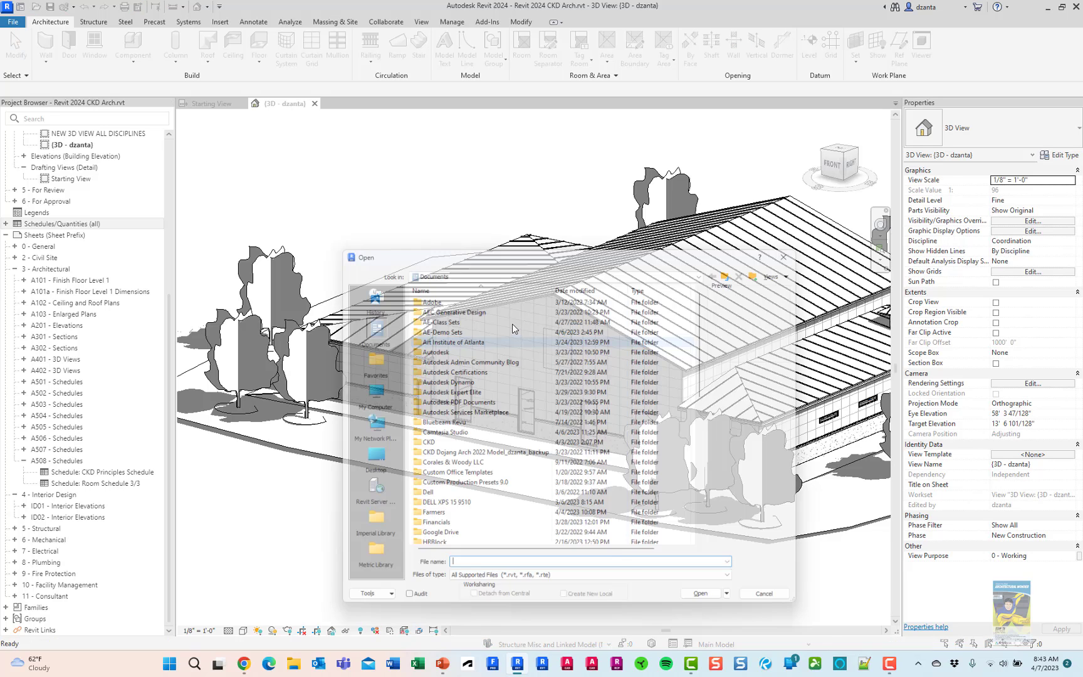
pyautogui.moveTo(441, 251); pyautogui.dragTo(427, 176)
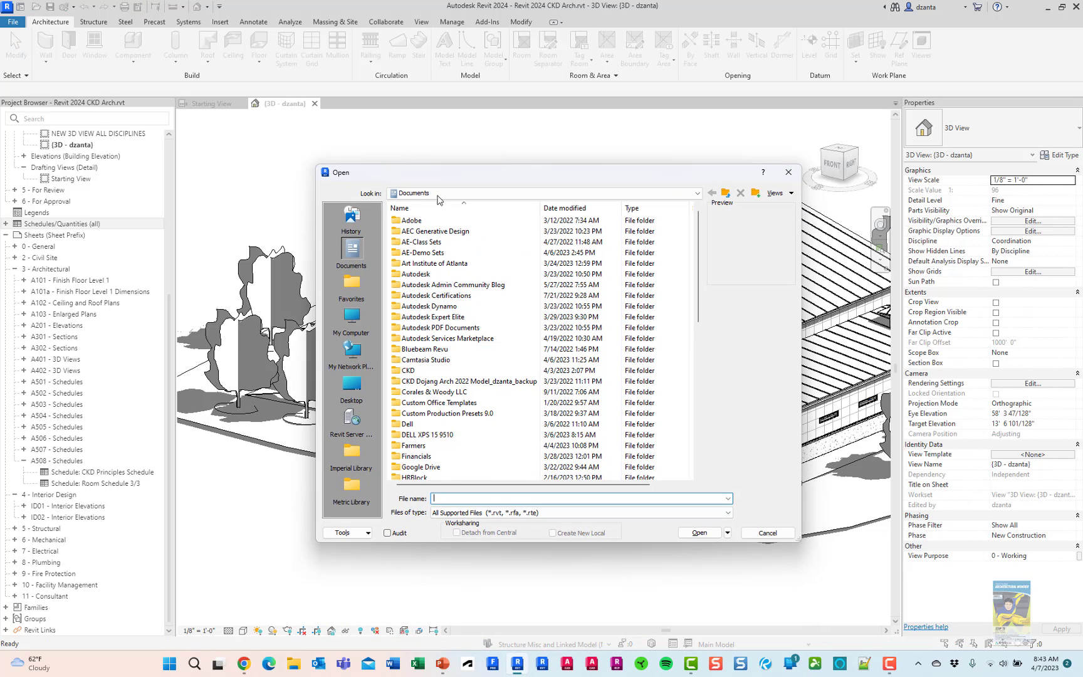
pyautogui.moveTo(798, 540); pyautogui.dragTo(808, 542)
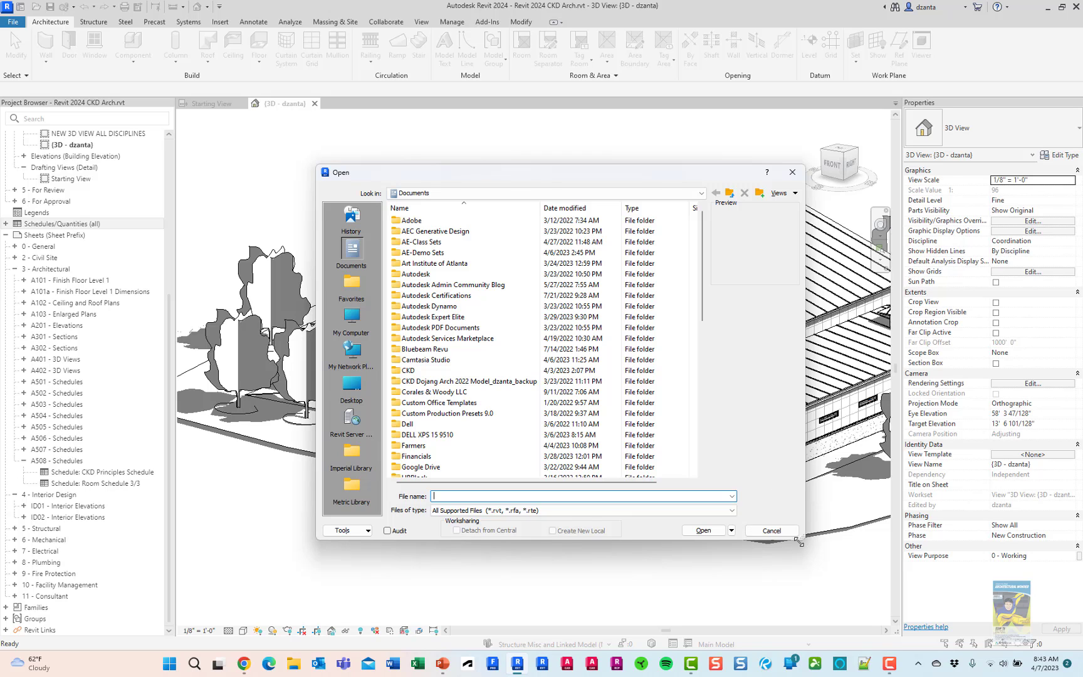
pyautogui.moveTo(798, 541); pyautogui.dragTo(804, 556)
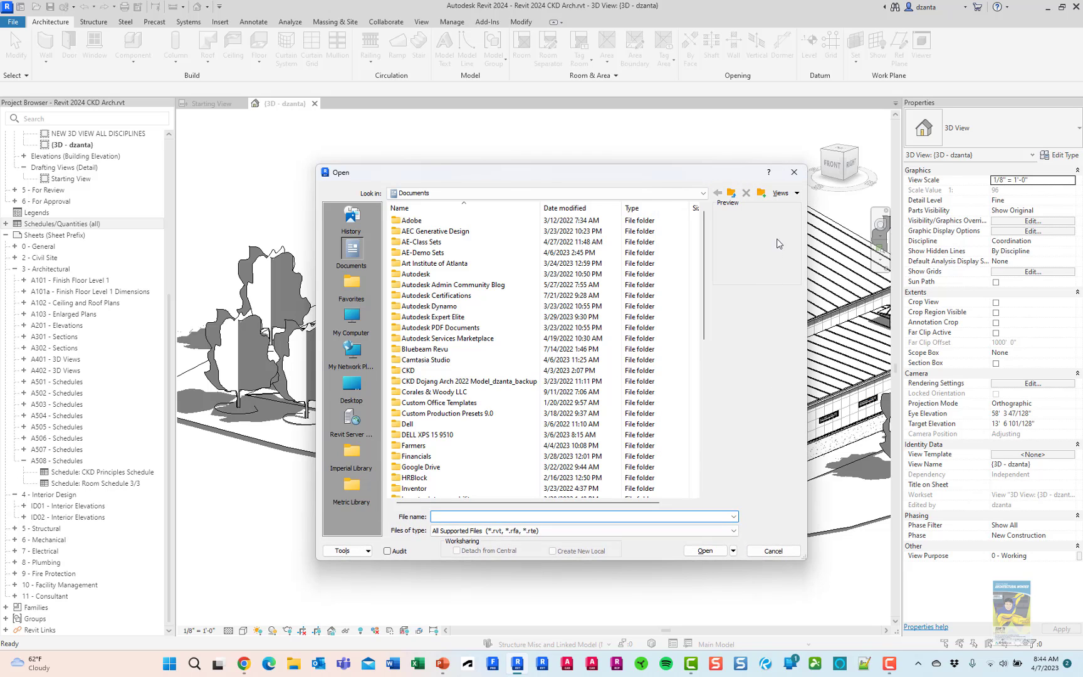
pyautogui.click(794, 173)
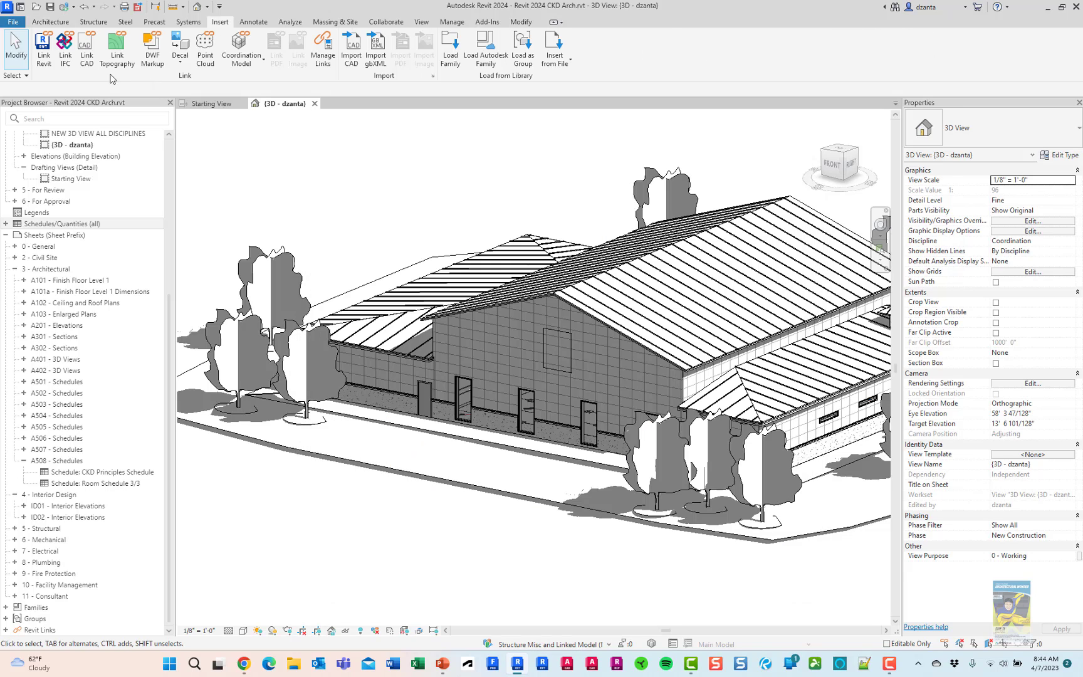
# Step: Look at the Link Revit and Import CAD dialogs, enlarge the CAD one, and close both without picking a file
pyautogui.click(44, 58)
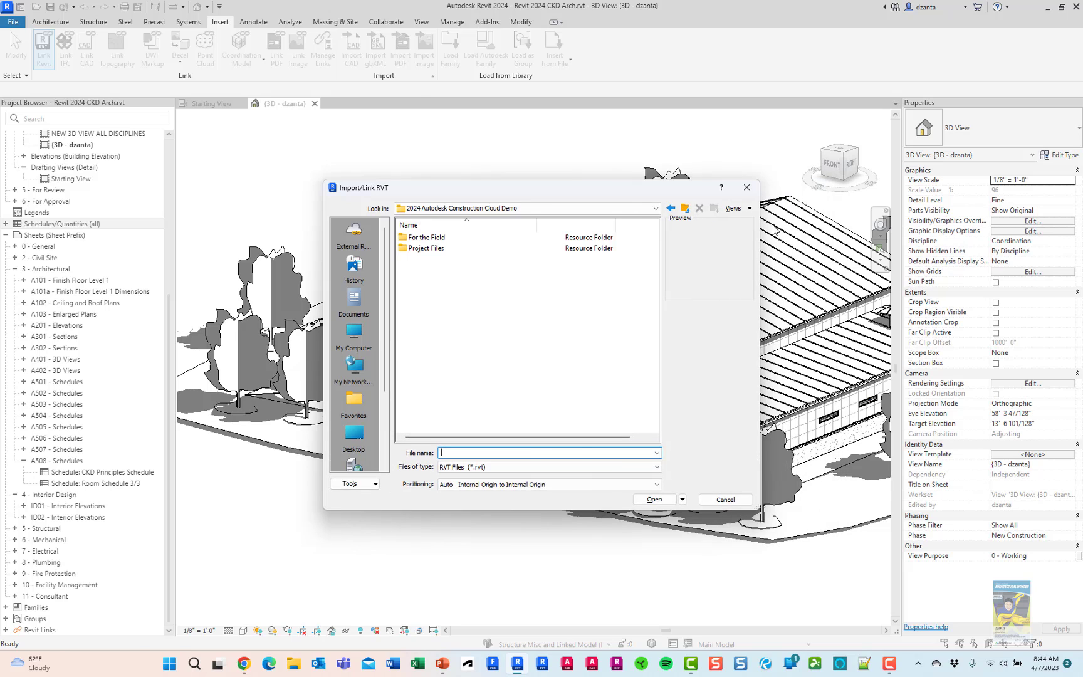
pyautogui.click(725, 456)
pyautogui.click(352, 47)
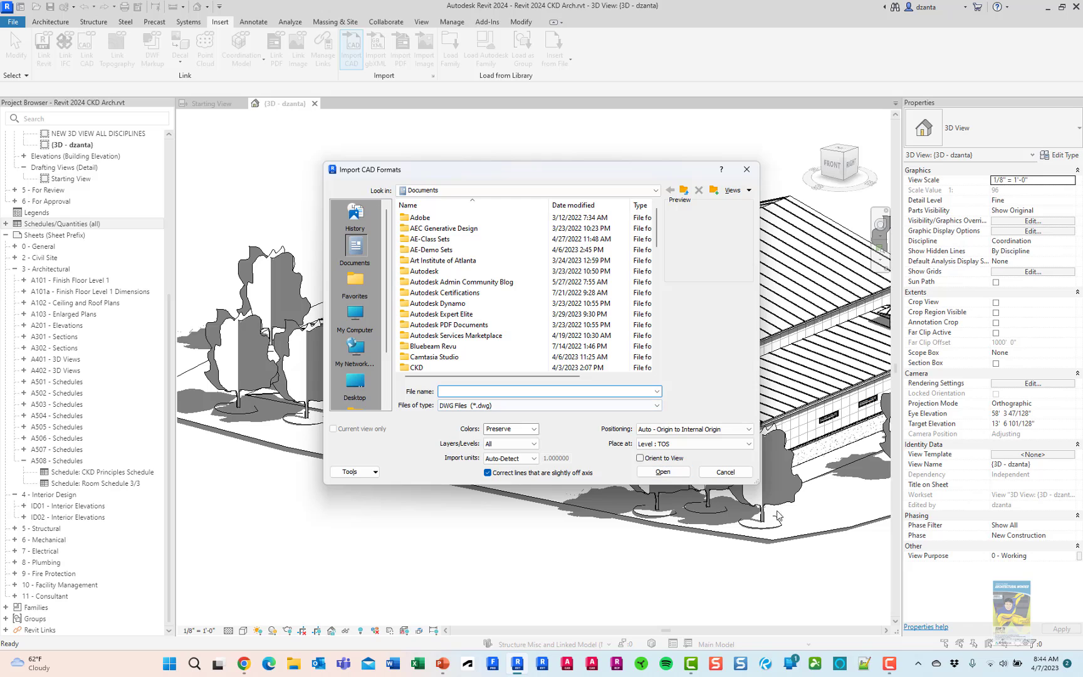
pyautogui.moveTo(759, 484); pyautogui.dragTo(800, 551)
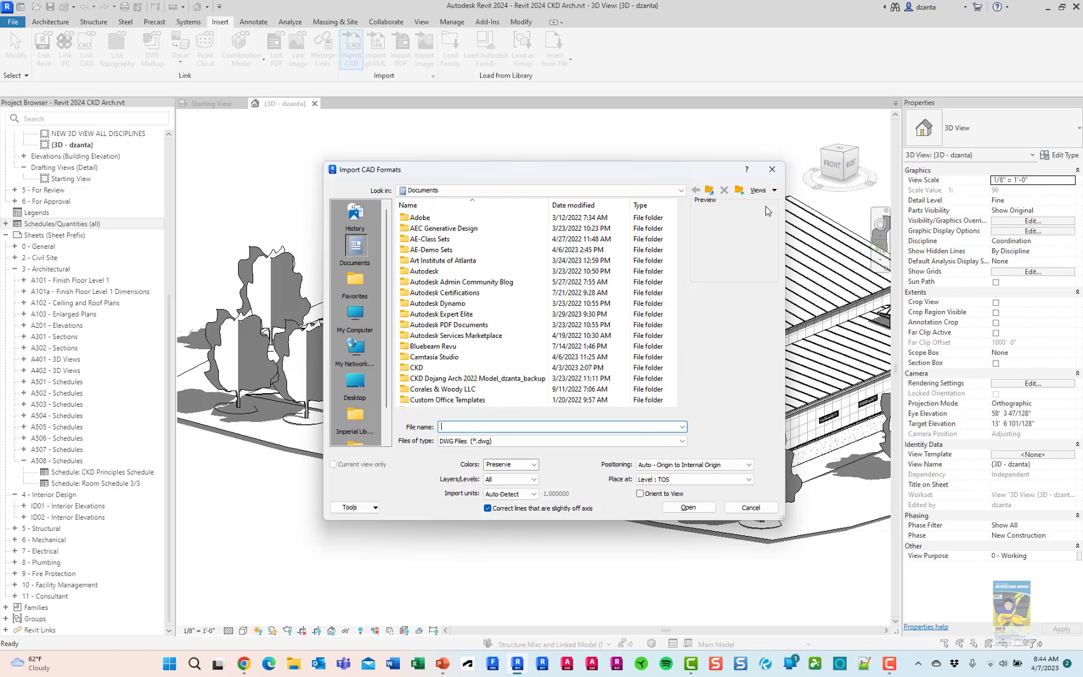
pyautogui.click(787, 170)
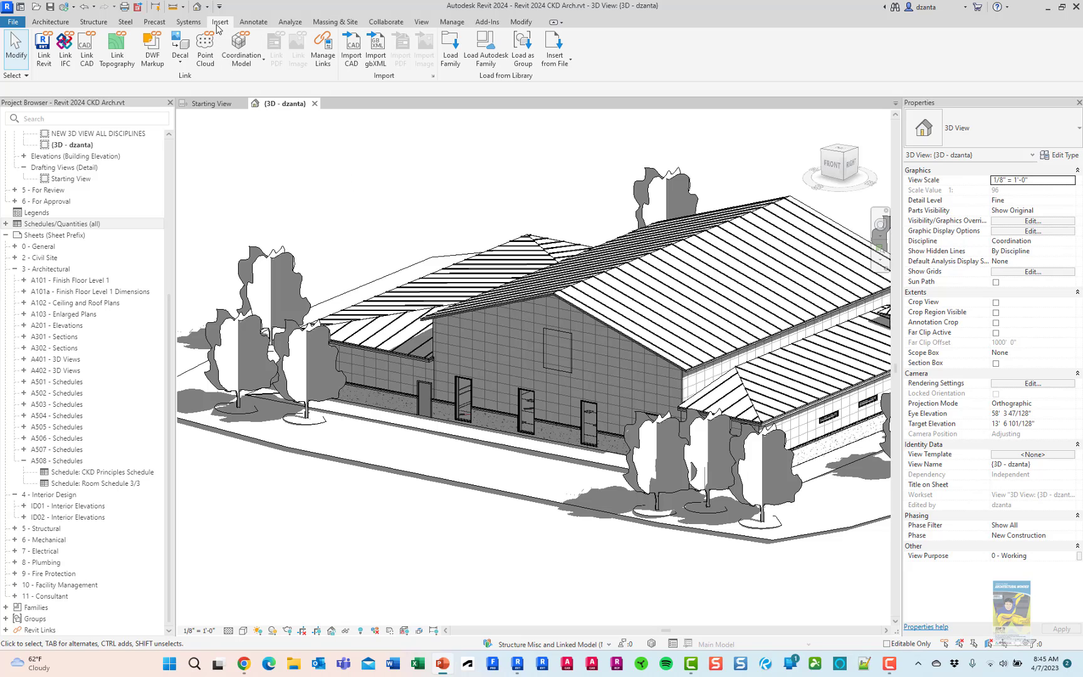
# Step: View the project's decal types in an enlarged Decal Types dialog and close it without changes
pyautogui.click(180, 60)
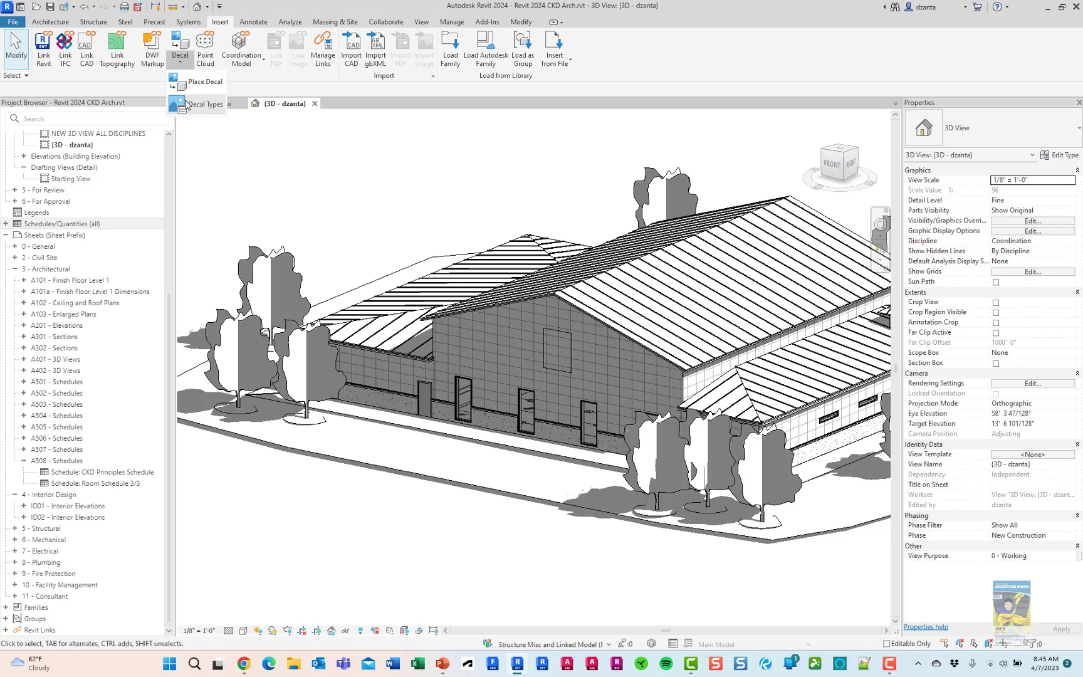
pyautogui.click(194, 106)
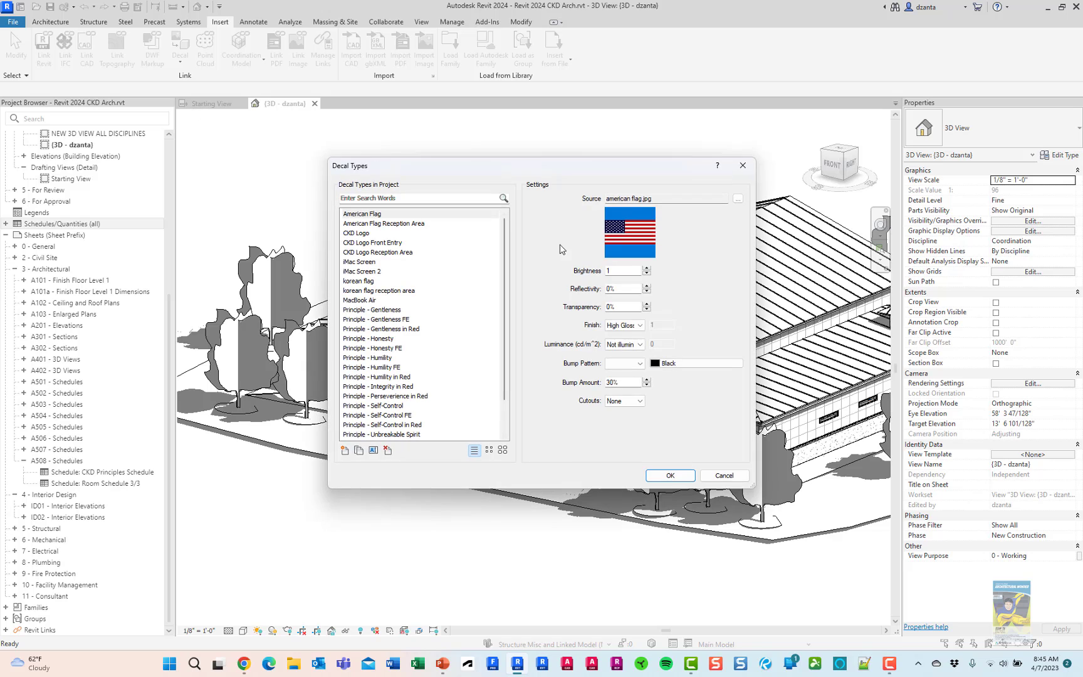
pyautogui.moveTo(751, 486); pyautogui.dragTo(855, 586)
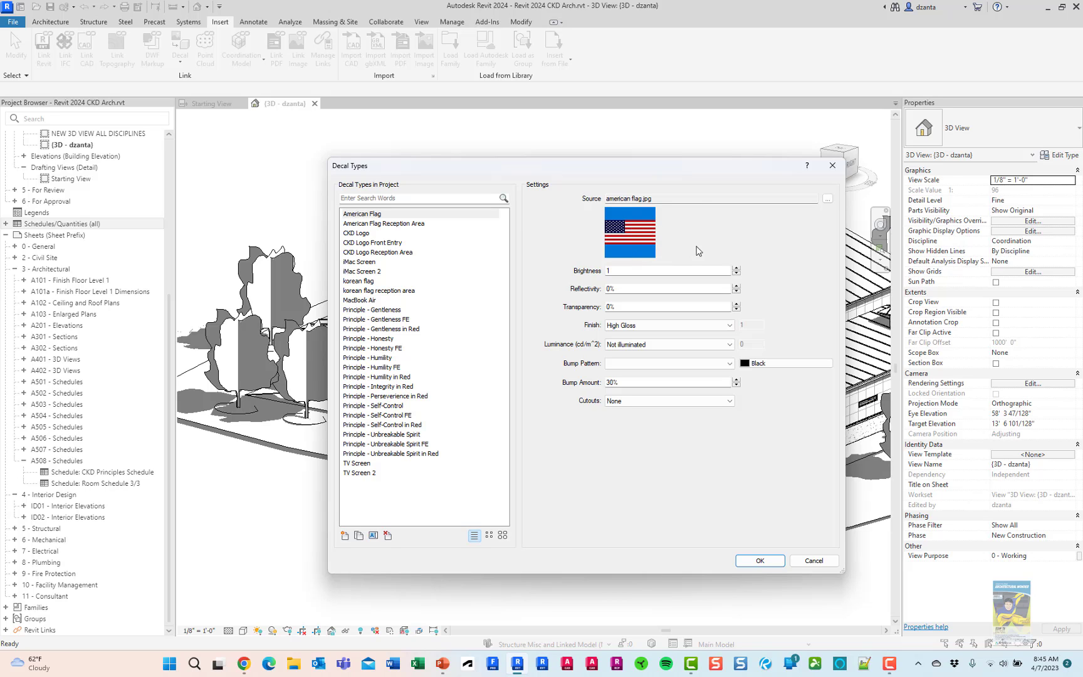
pyautogui.click(833, 167)
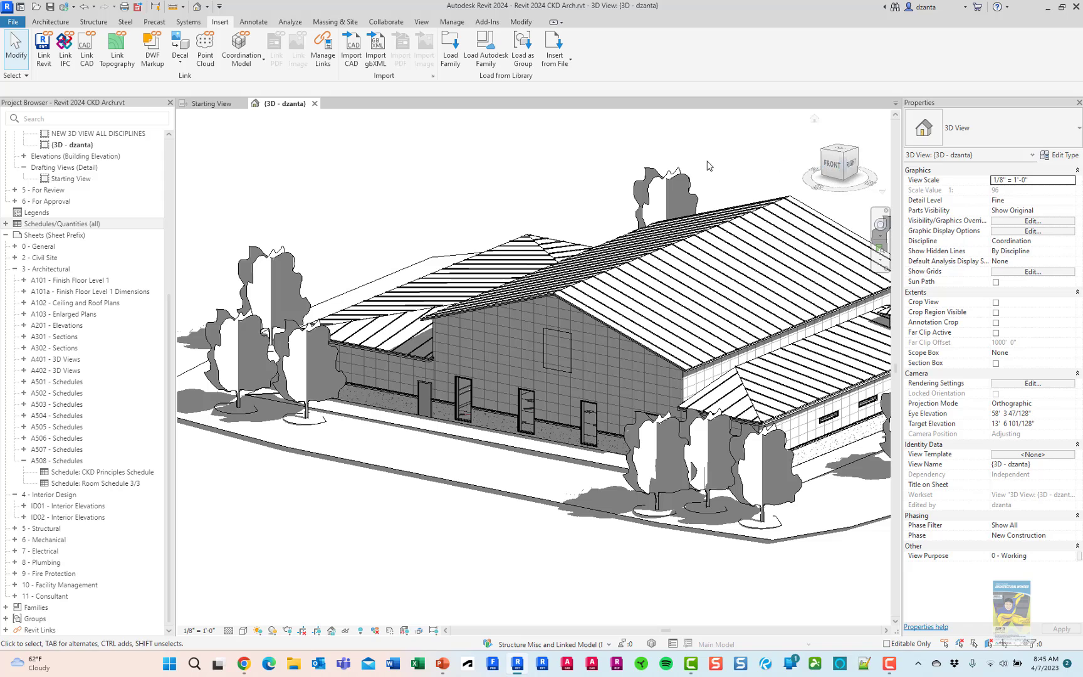
# Step: Run a spelling check in the 3D view and open the Fin.Flr. Lvl 1 CD View floor plan
pyautogui.click(262, 28)
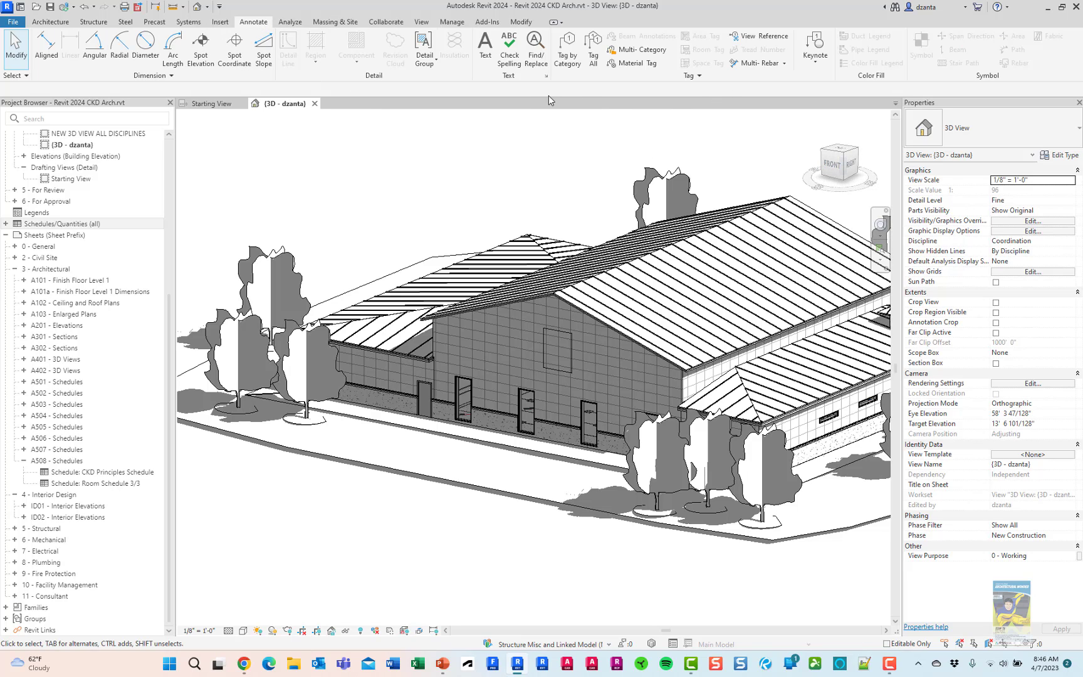
pyautogui.click(509, 49)
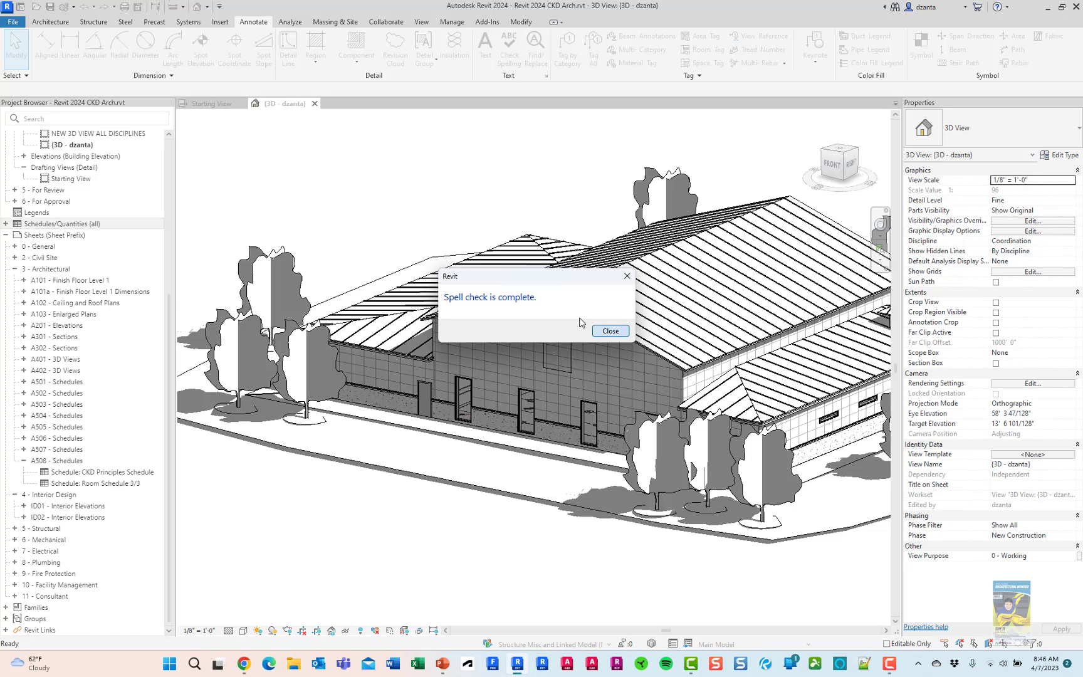
pyautogui.click(619, 335)
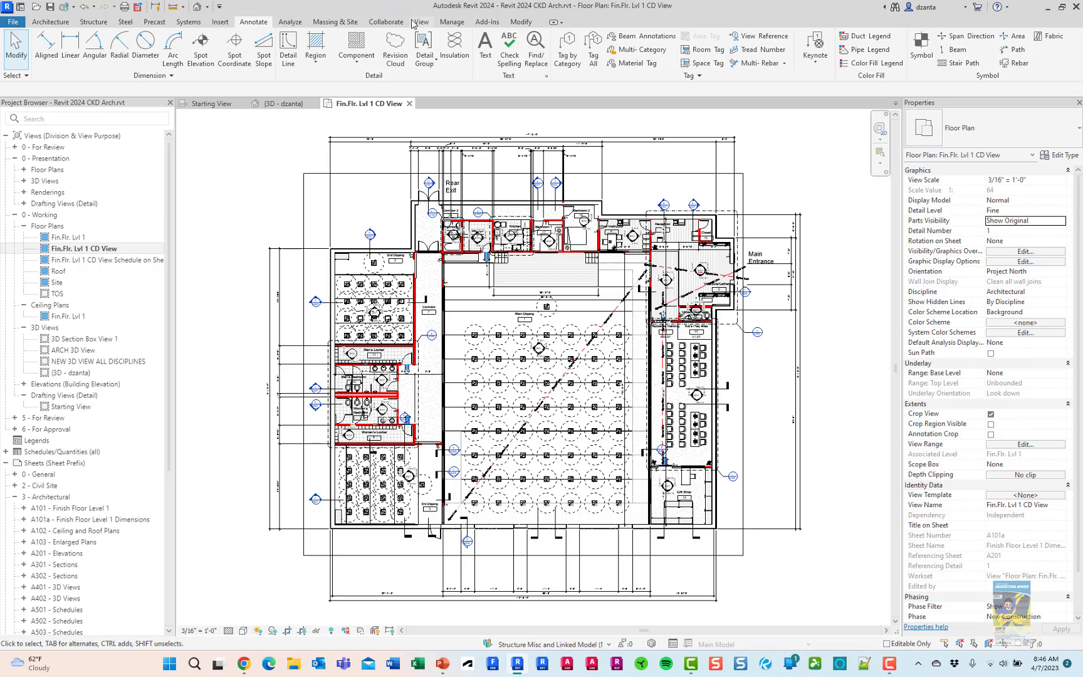
# Step: Look at the New Legend View and the resizable New Drafting View dialogs and cancel both
pyautogui.click(415, 23)
pyautogui.click(609, 47)
pyautogui.click(621, 81)
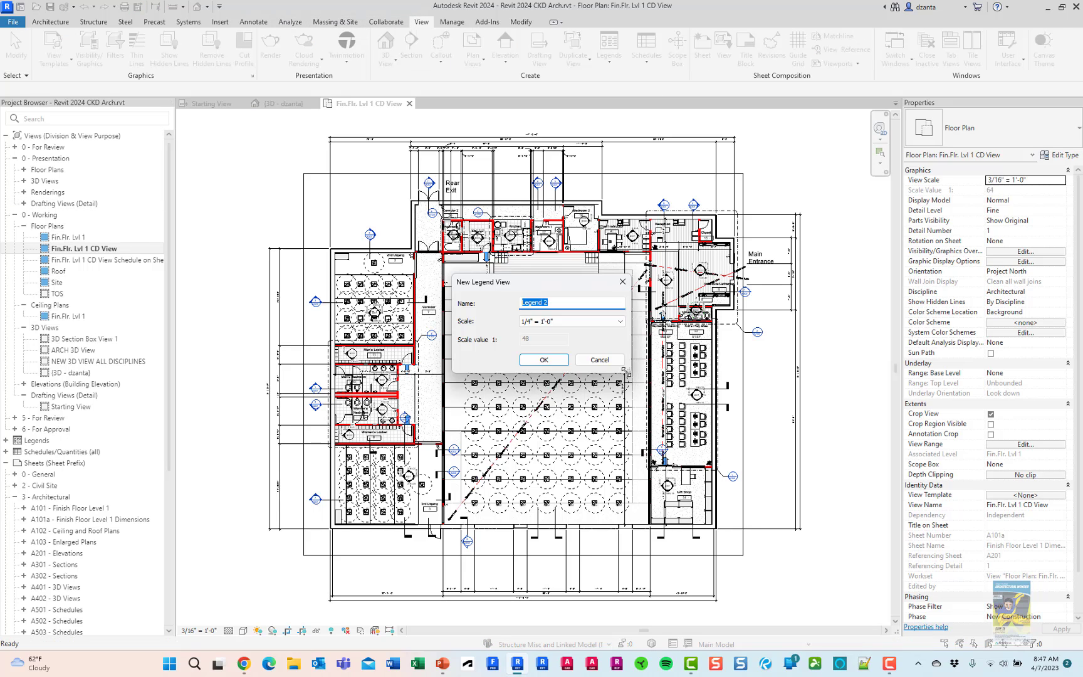
pyautogui.press('Escape')
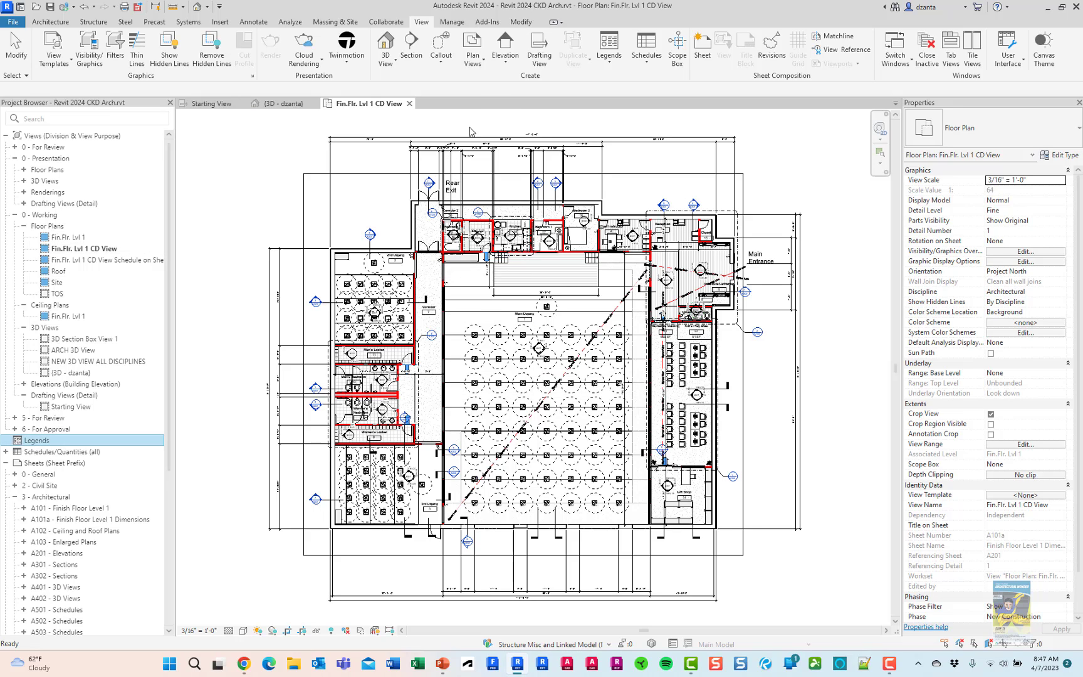
pyautogui.click(539, 50)
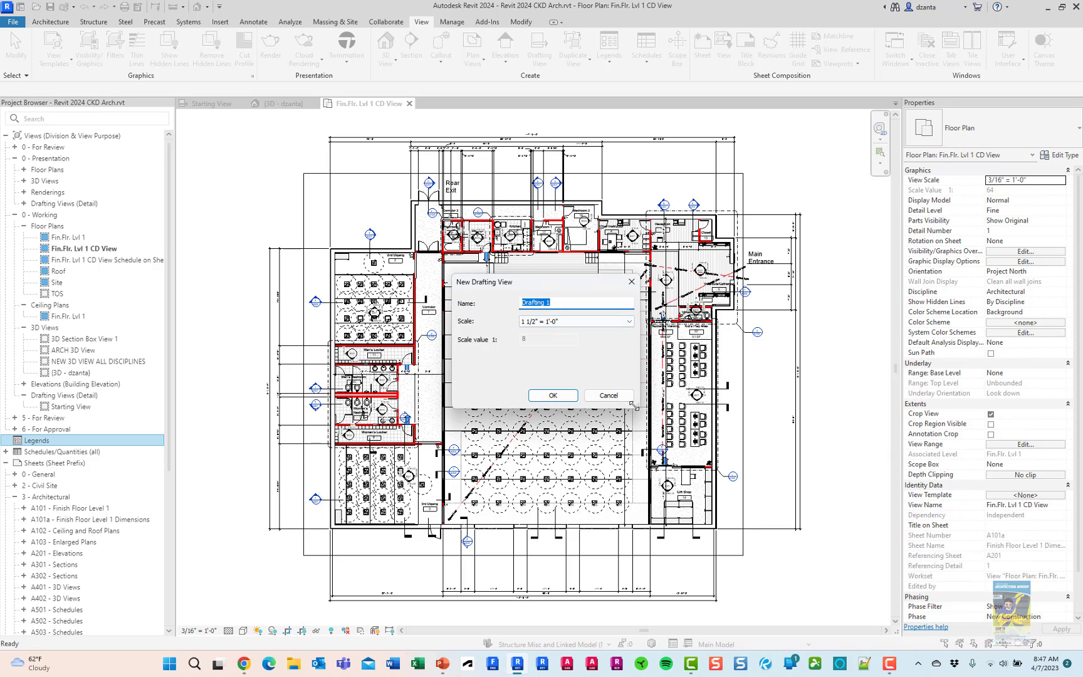
pyautogui.moveTo(739, 474); pyautogui.dragTo(642, 376)
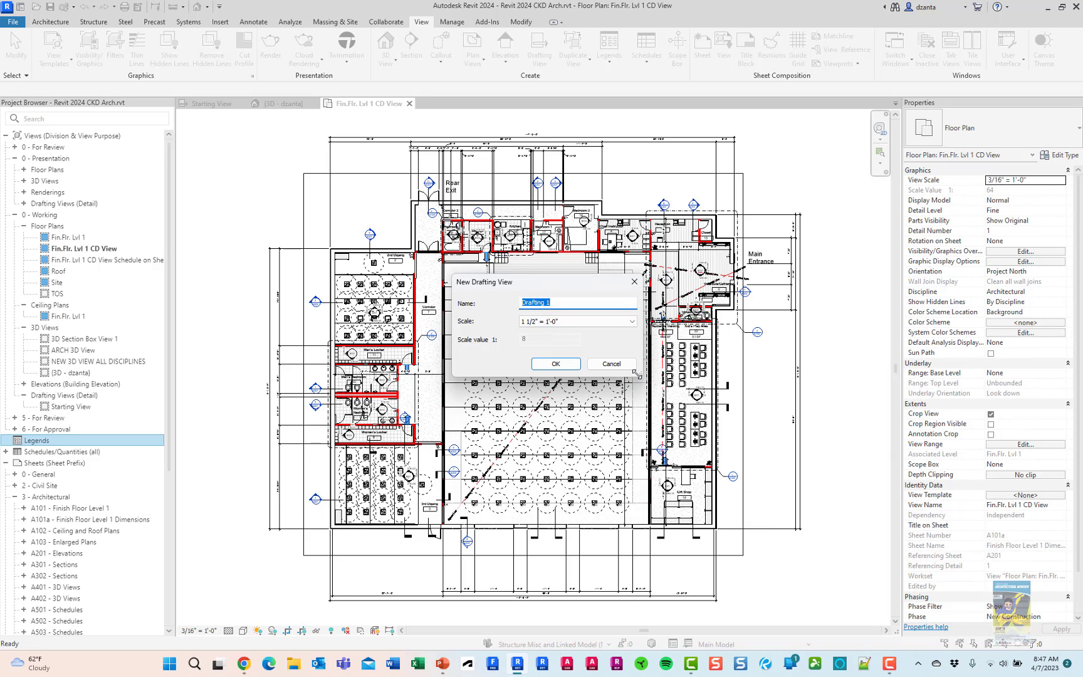
pyautogui.click(599, 364)
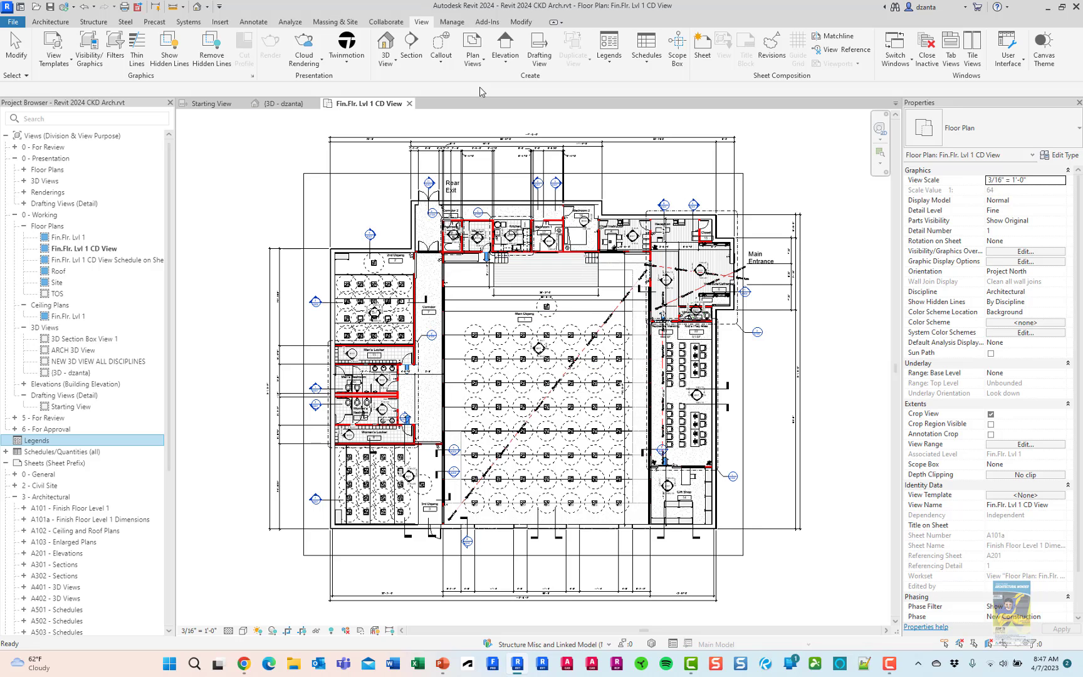
# Step: Look at the plan view types and the New Floor Plan dialog, and cancel without creating a view
pyautogui.click(473, 60)
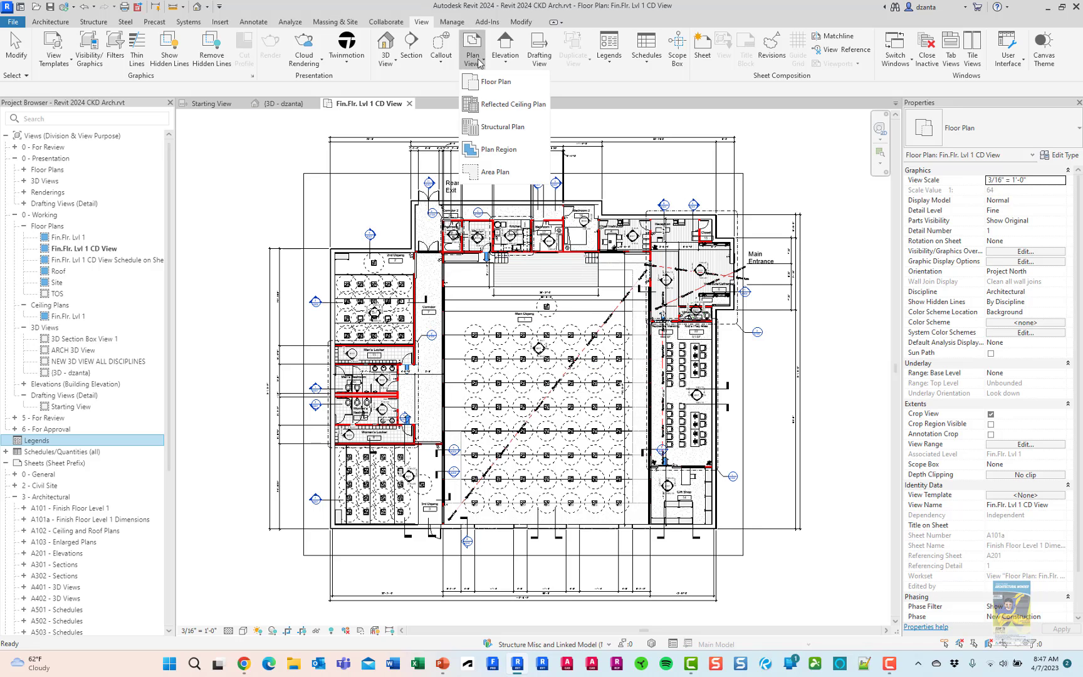
pyautogui.click(486, 82)
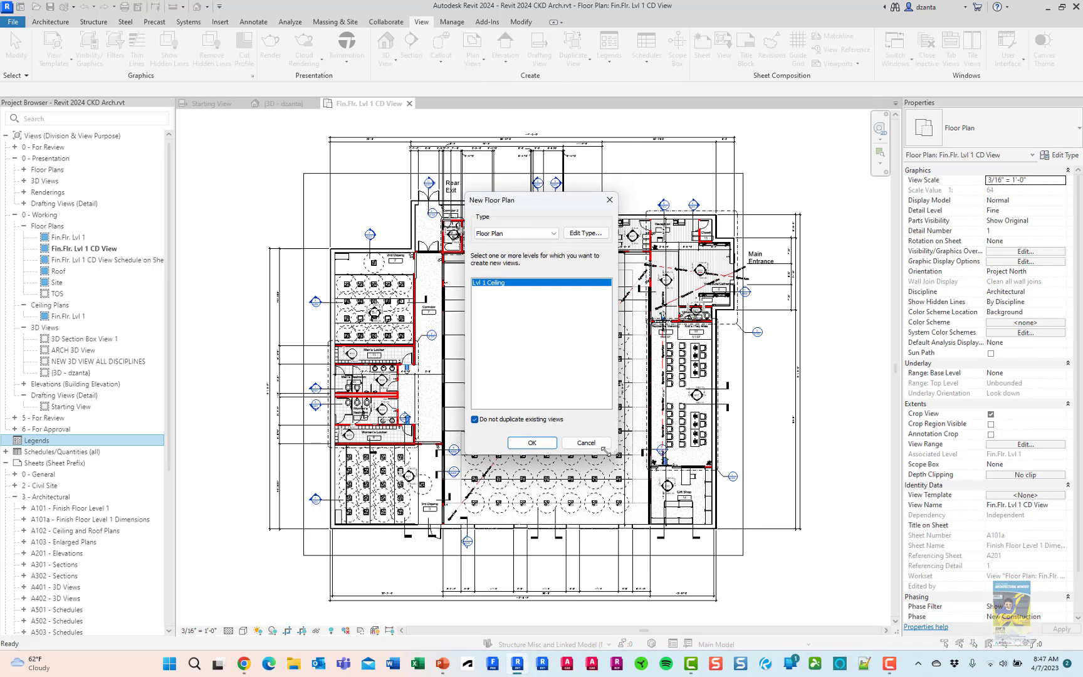
pyautogui.click(586, 444)
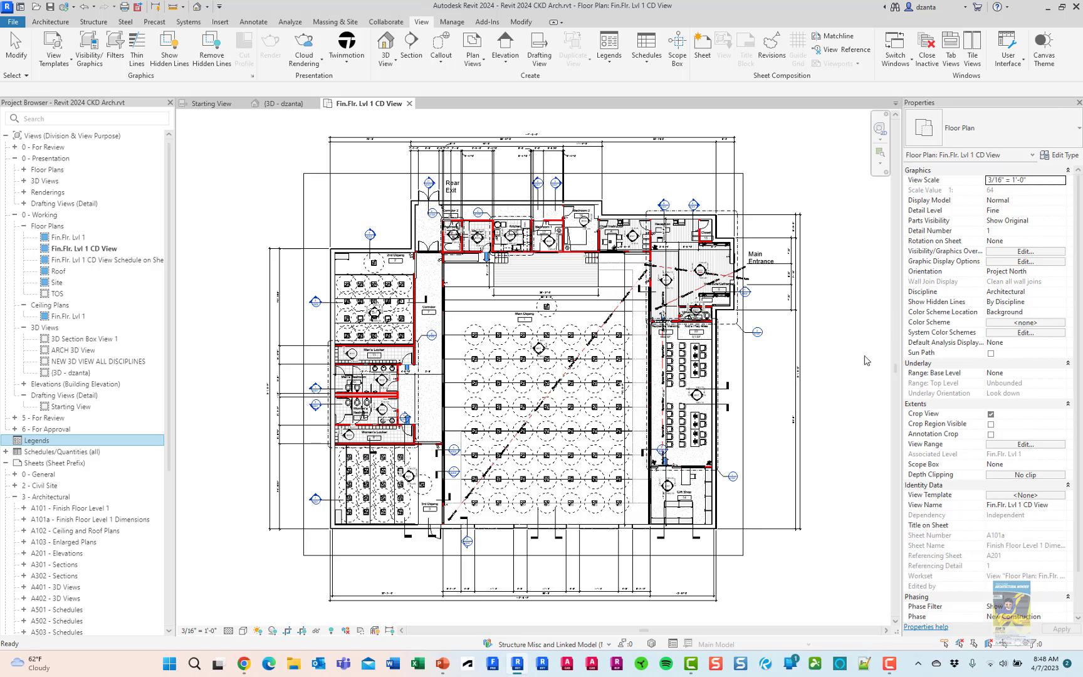
# Step: Toggle the canvas theme between dark and light on the floor plan, finishing on the light canvas
pyautogui.click(1045, 57)
pyautogui.click(1043, 61)
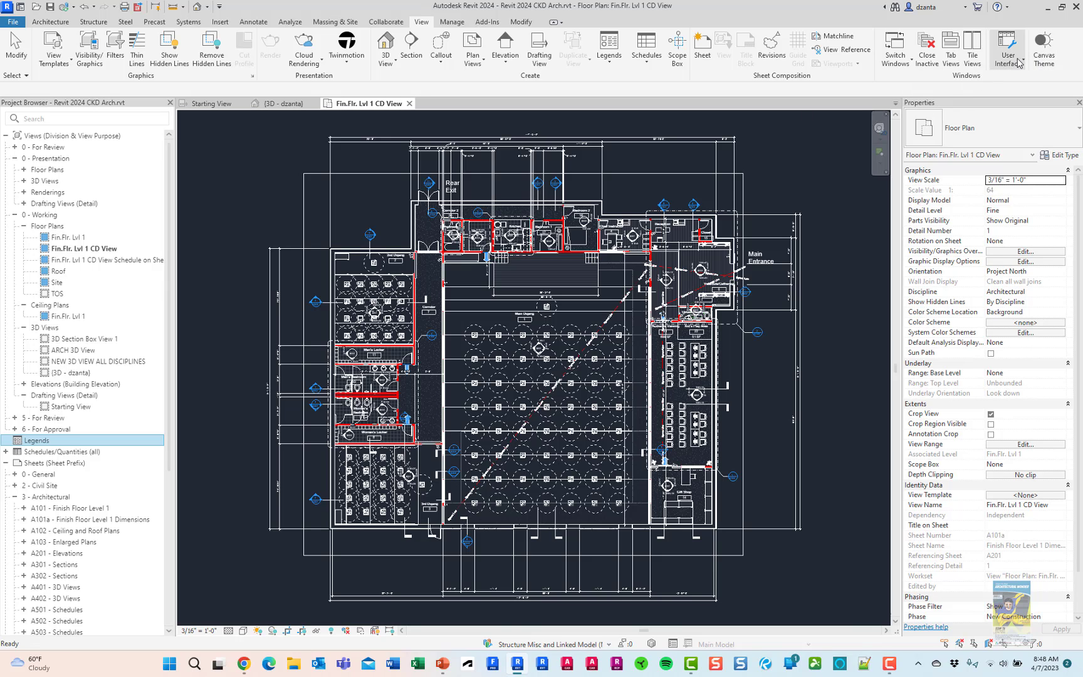
pyautogui.click(1044, 58)
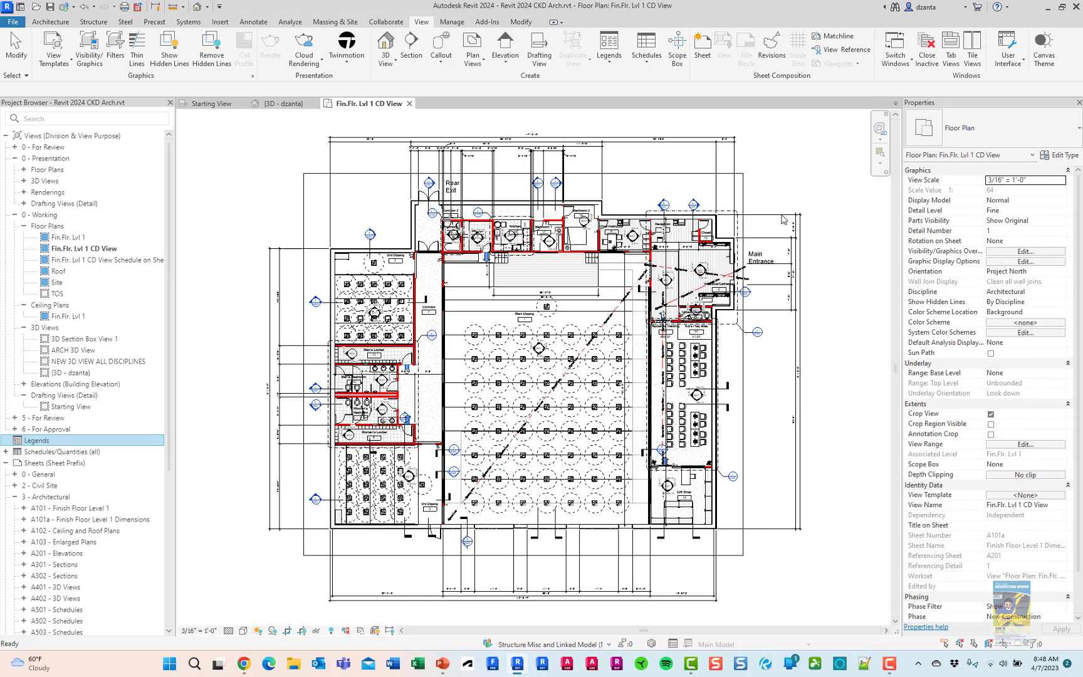
pyautogui.click(1045, 60)
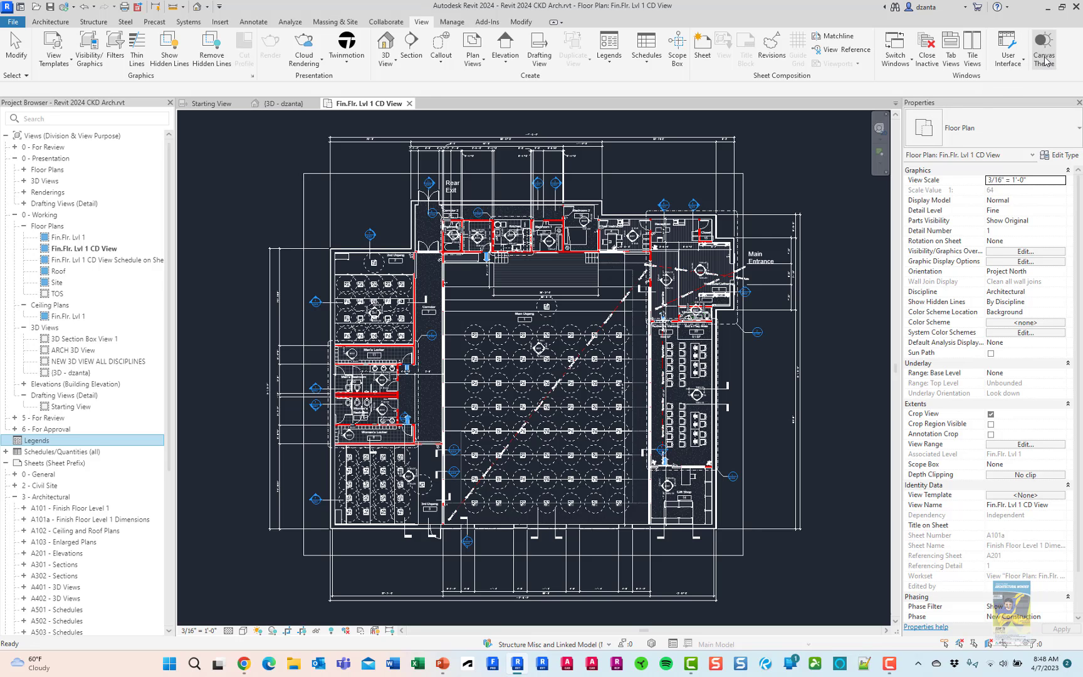
pyautogui.click(1045, 61)
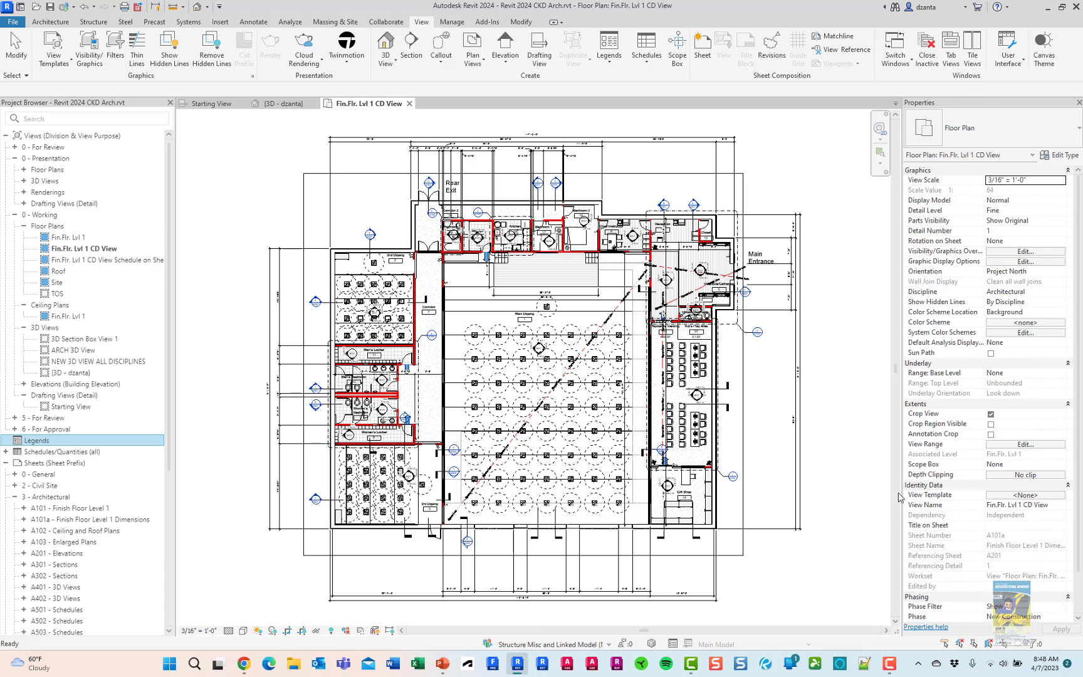